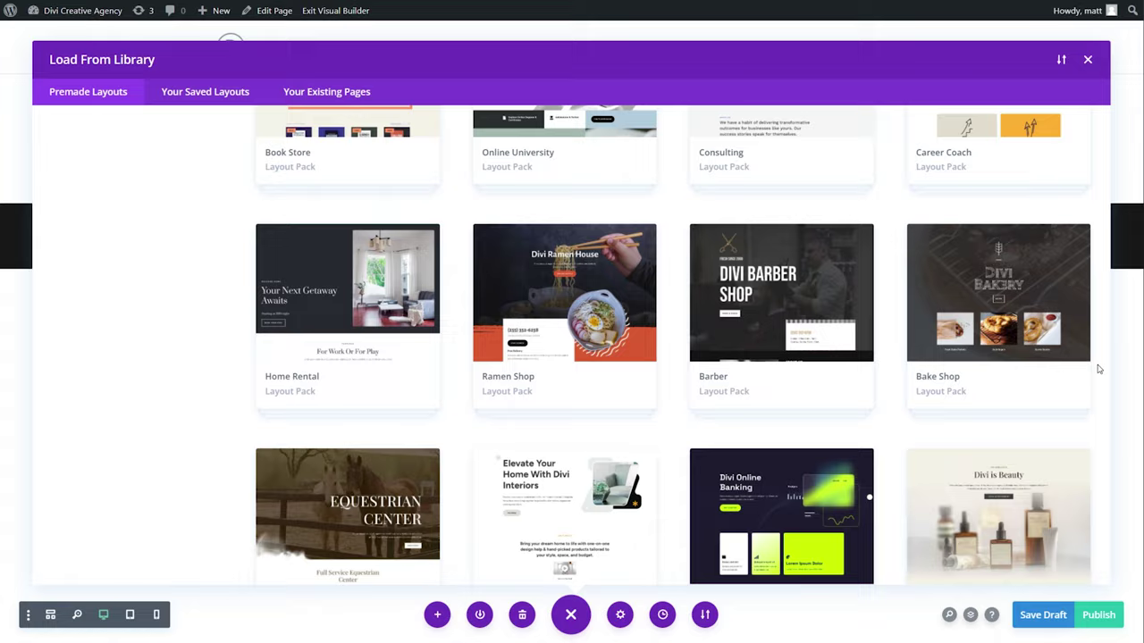
Scroll the pretzel bakery page to bring the Fresh Made Pretzels image grid into view.
scroll(1098, 369, "down", 10)
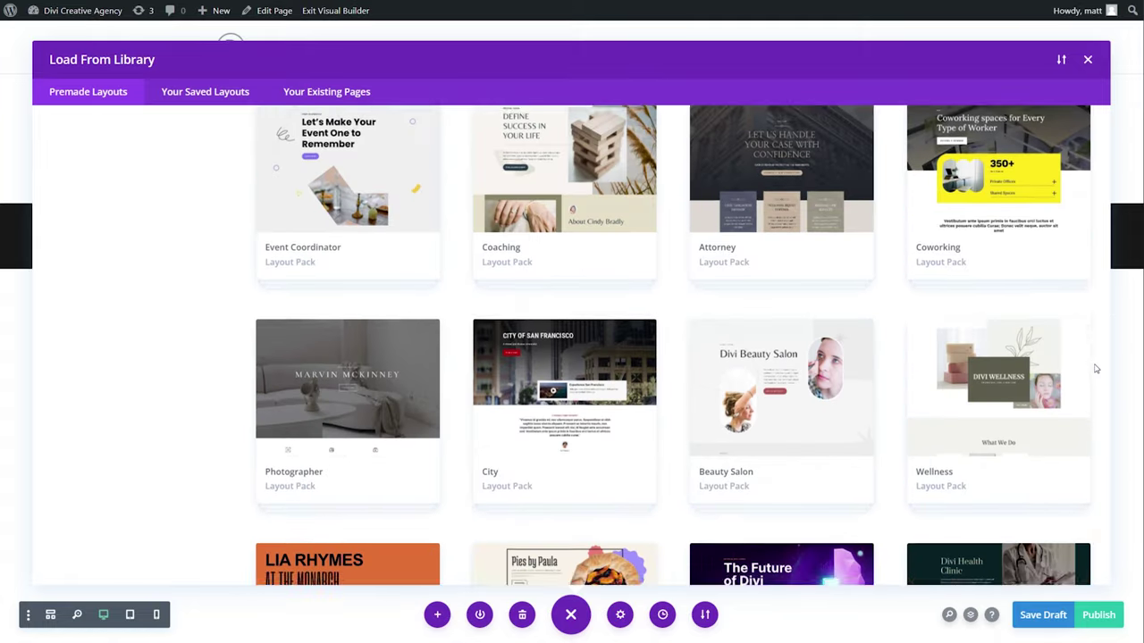
scroll(1095, 368, "down", 5)
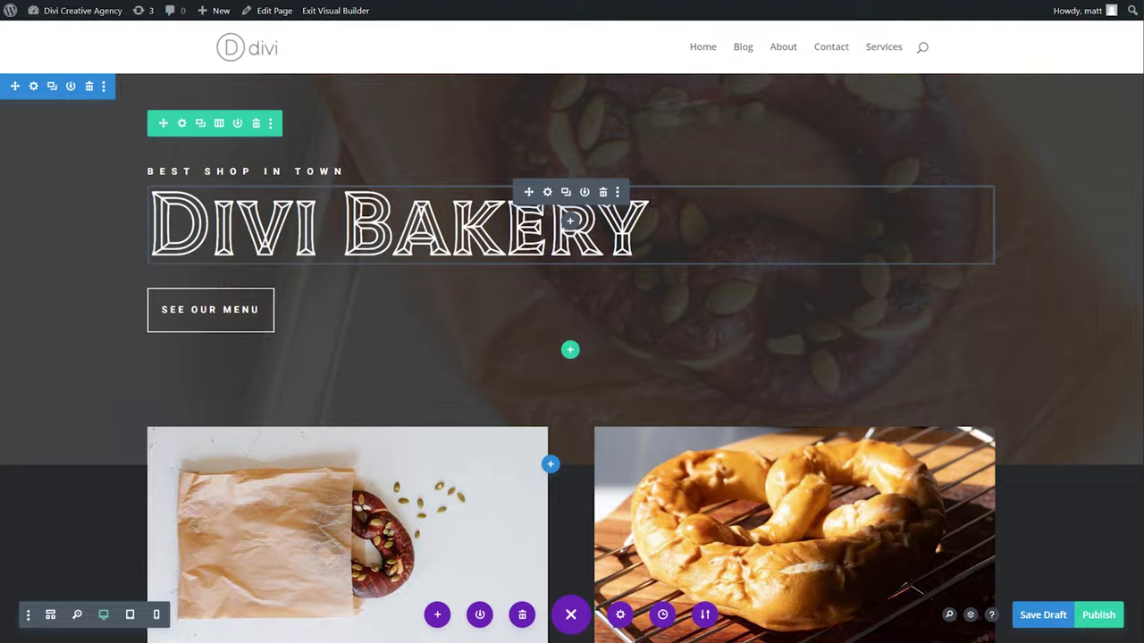
scroll(804, 317, "down", 8)
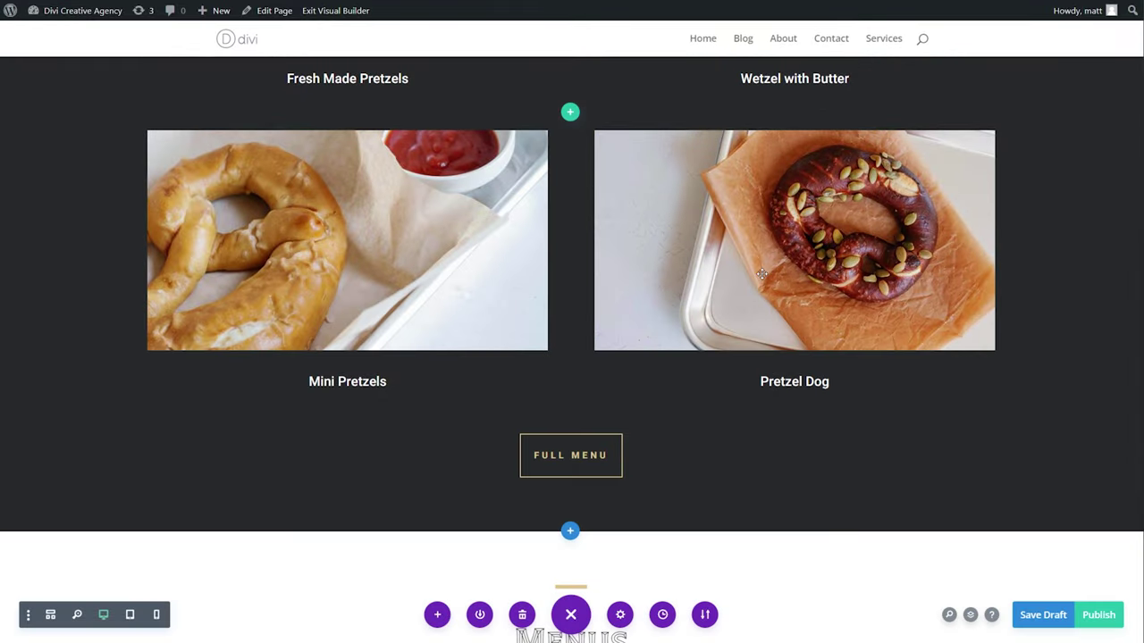
scroll(804, 317, "up", 4)
scroll(807, 319, "up", 2)
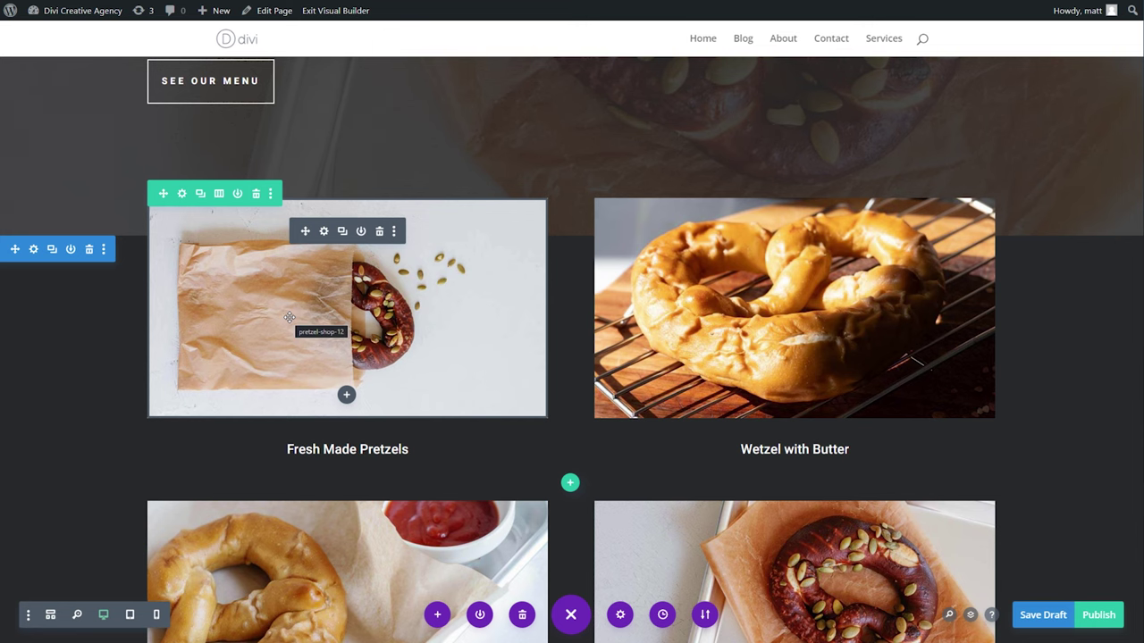
Generate AI coffee-cup images from a coffee cup description for the paper-bag pretzel image.
left_click(323, 232)
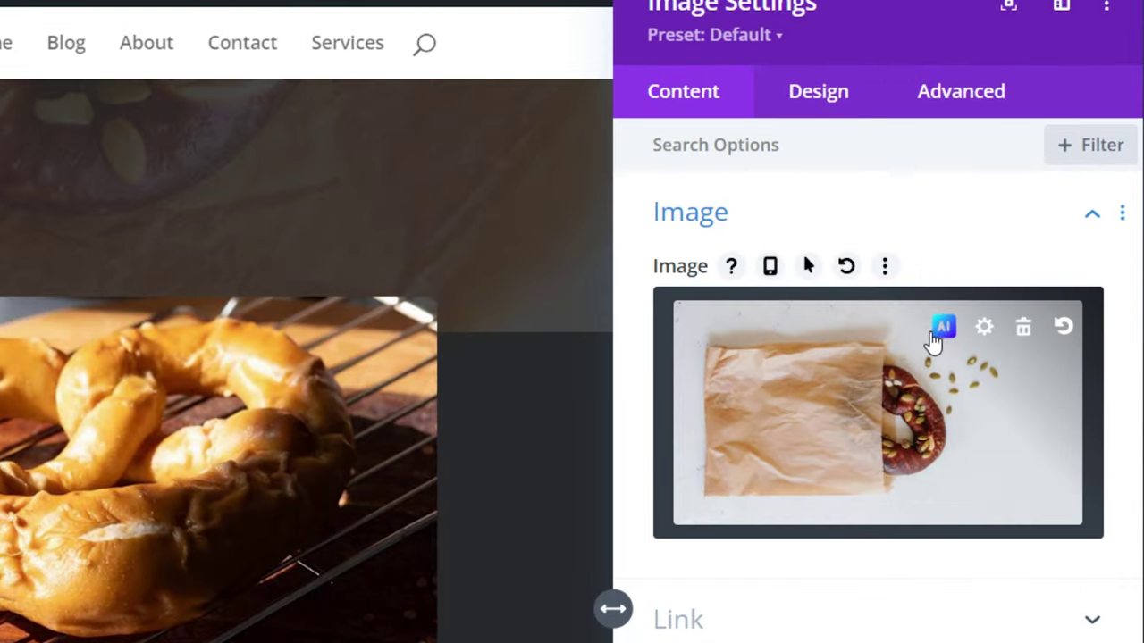
left_click(933, 332)
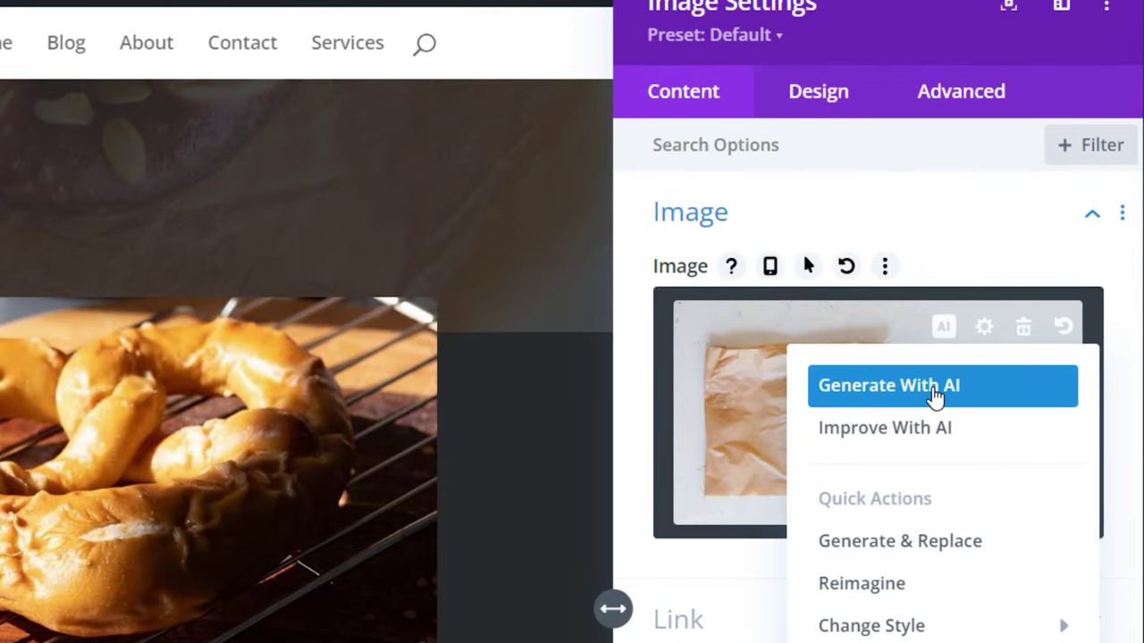
left_click(934, 393)
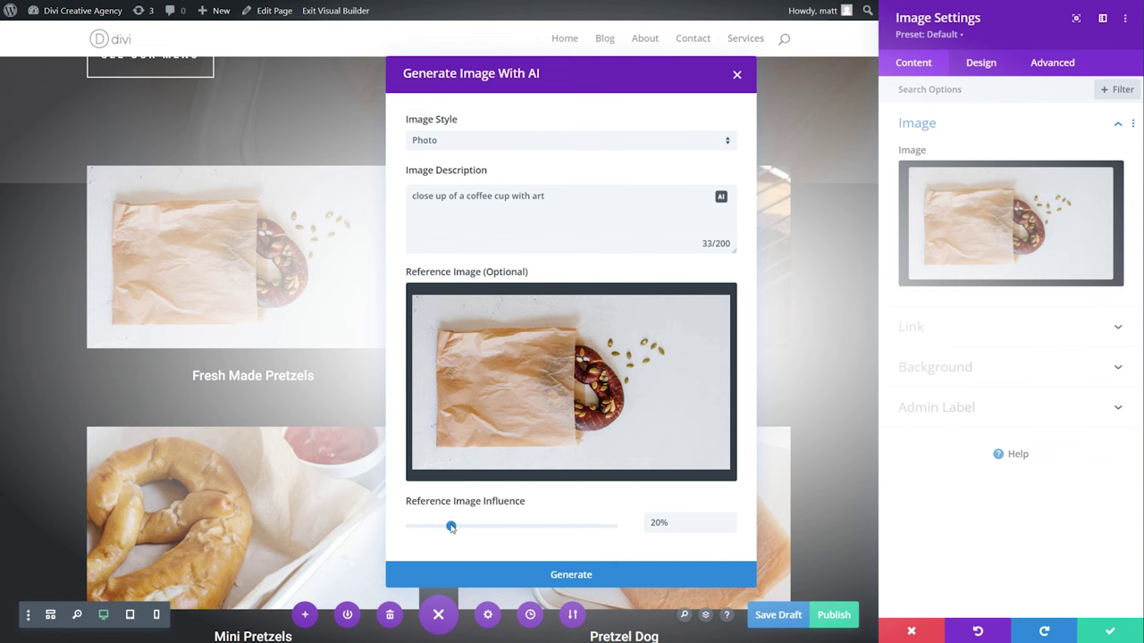
left_click(579, 575)
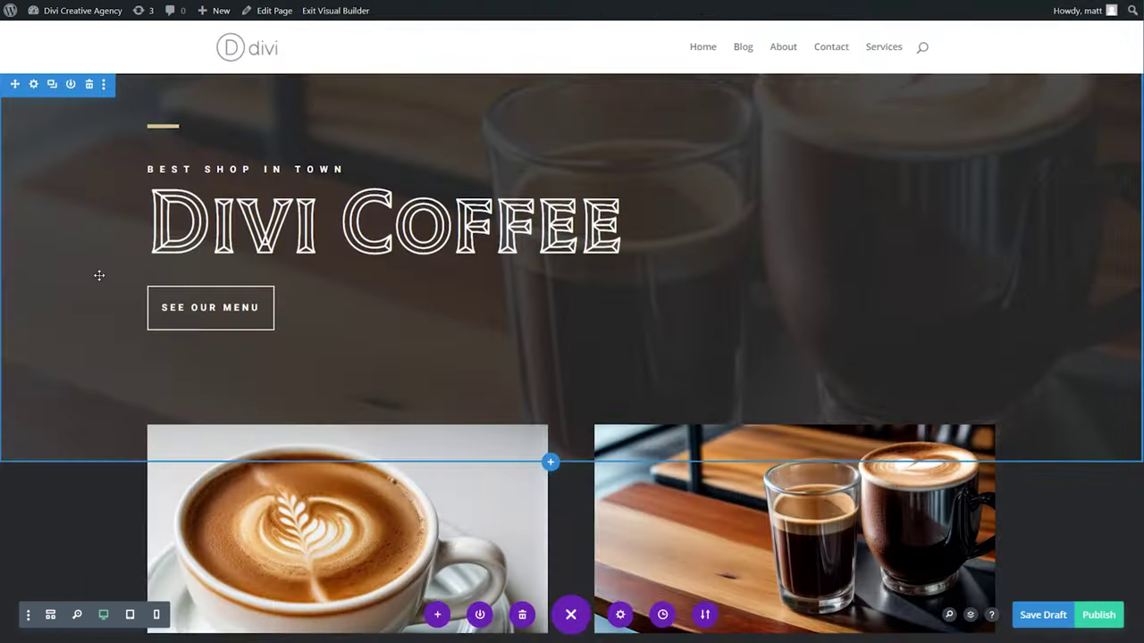
scroll(98, 274, "down", 5)
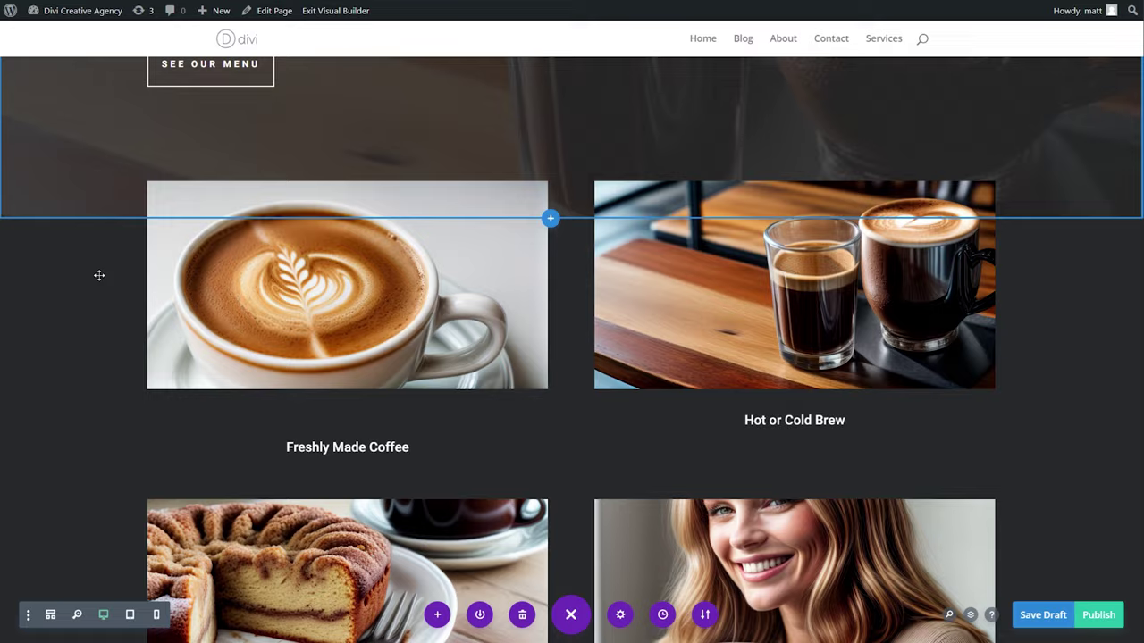
scroll(99, 275, "down", 2)
scroll(100, 275, "up", 3)
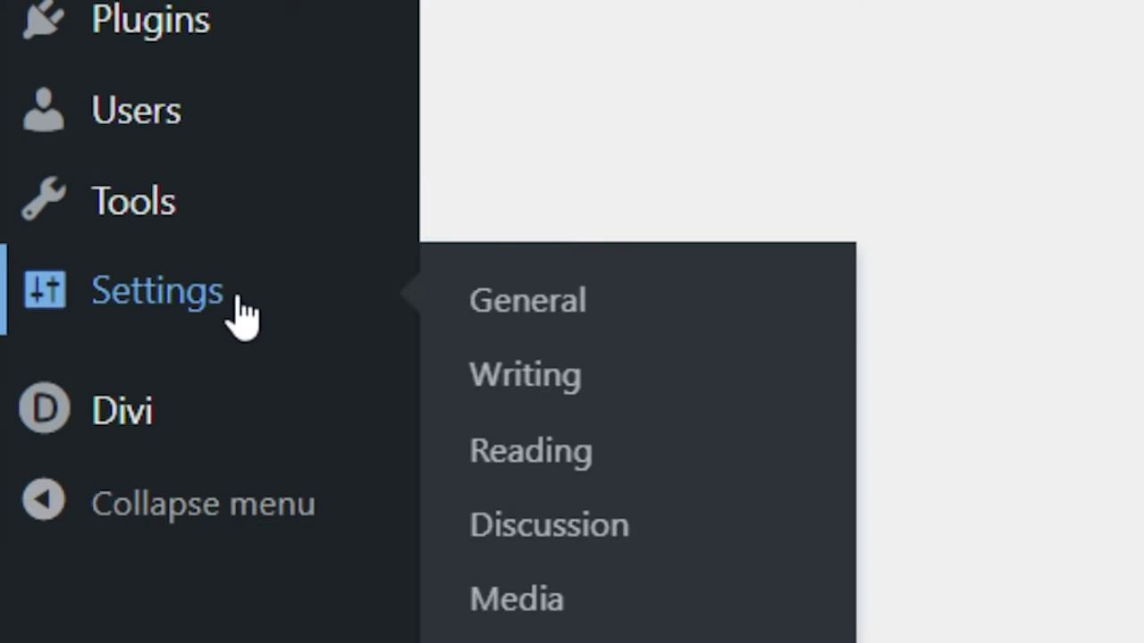
Open the General settings page with the site title and tagline.
left_click(576, 315)
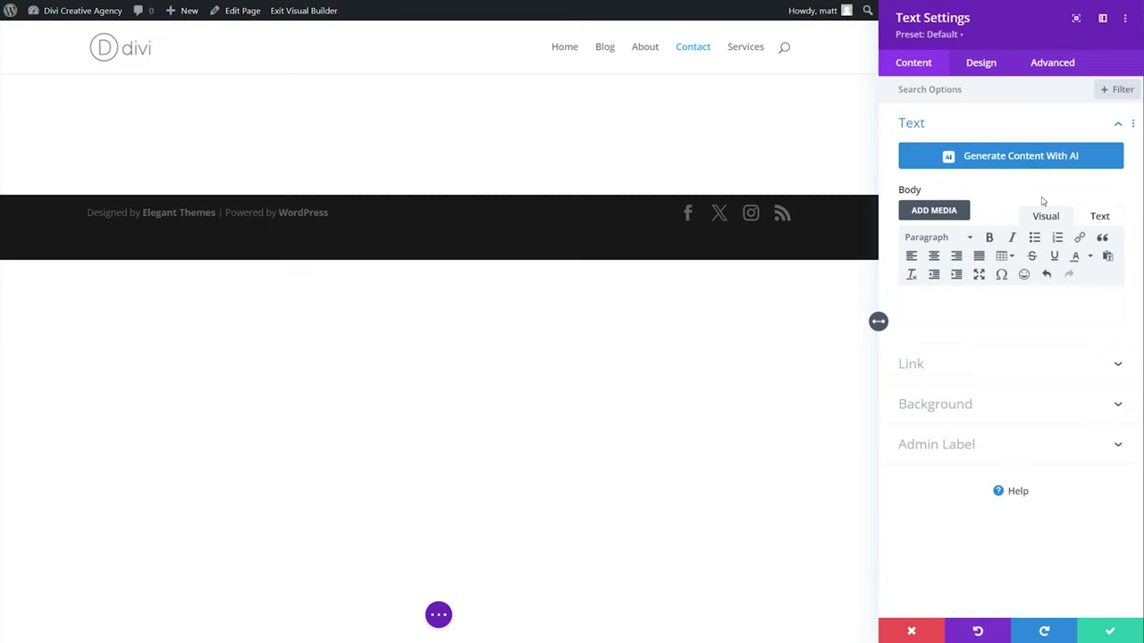
Generate AI body copy for the empty text module and review the Divi Creative Agency result.
left_click(1005, 165)
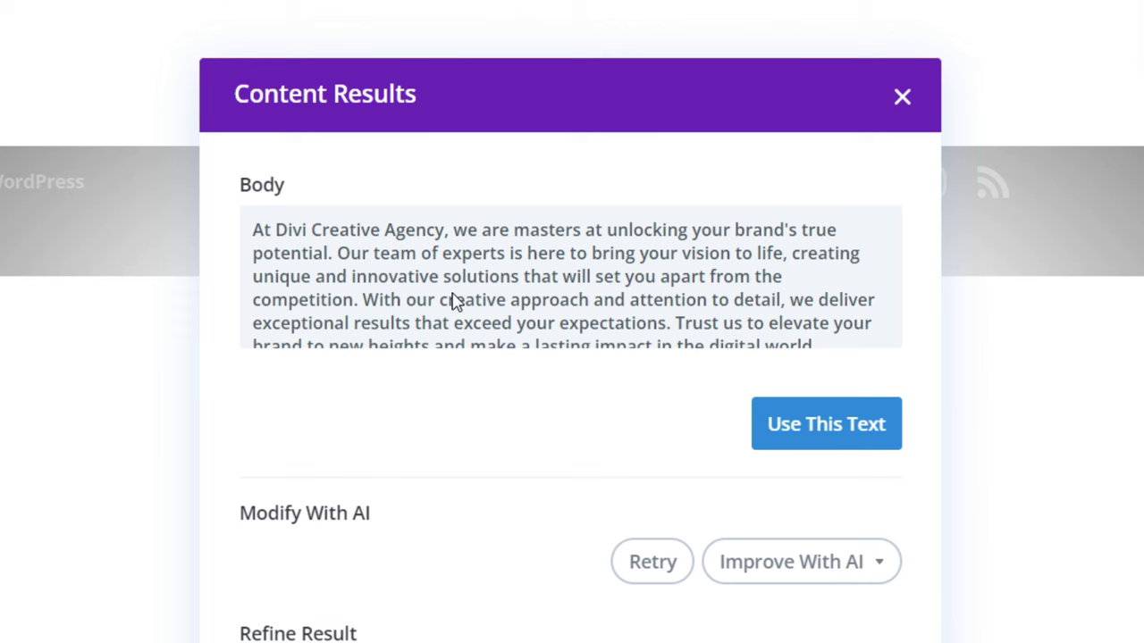
left_click_drag(287, 235, 439, 247)
left_click(434, 256)
scroll(417, 306, "down", 1)
scroll(417, 306, "up", 1)
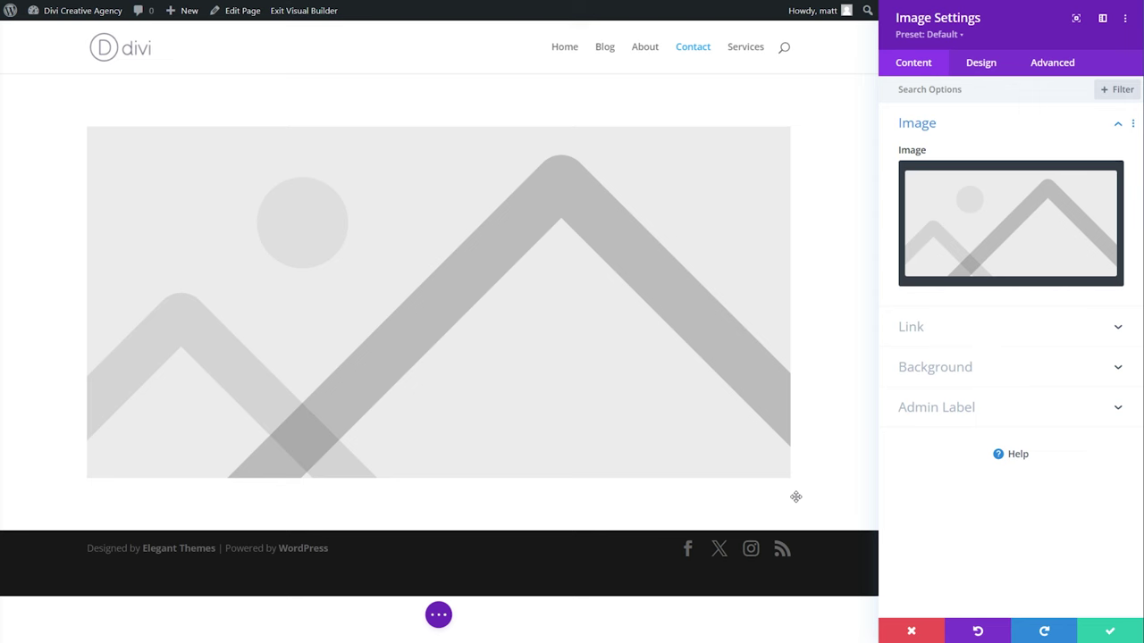
Have AI write an elegant, brightly shining brand logo description in the image generation form.
mouse_move(1044, 184)
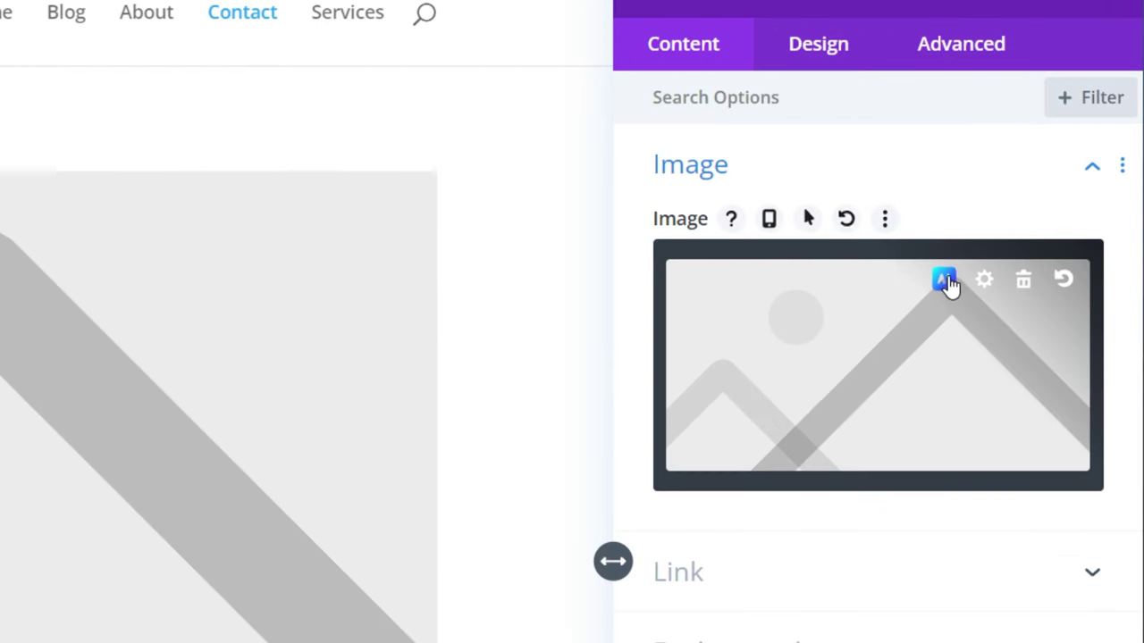
left_click(945, 284)
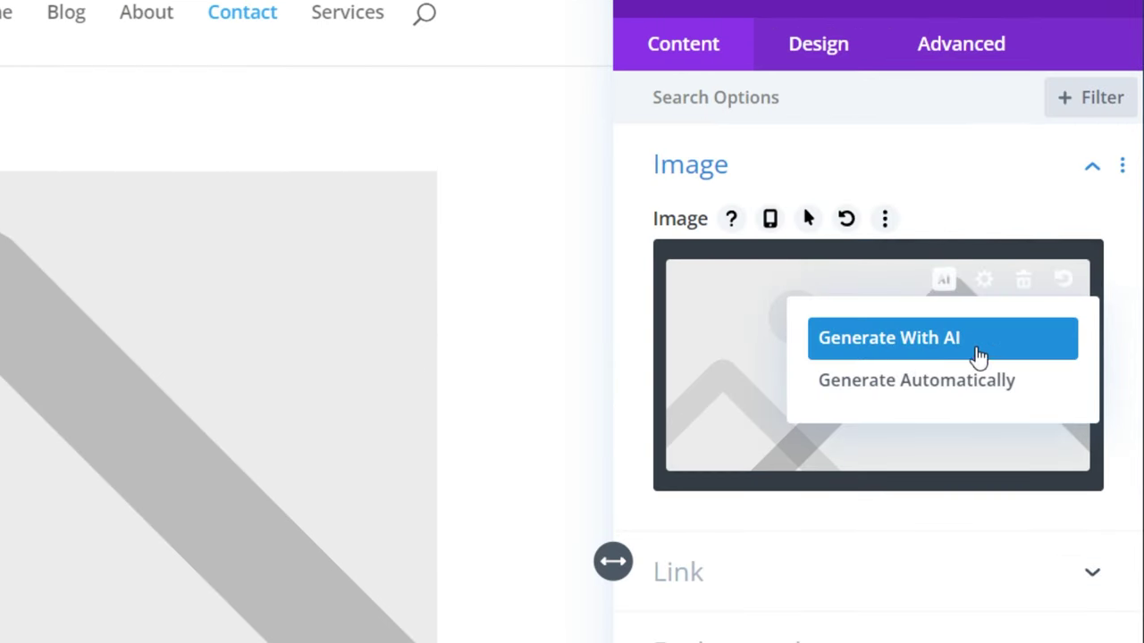
left_click(919, 355)
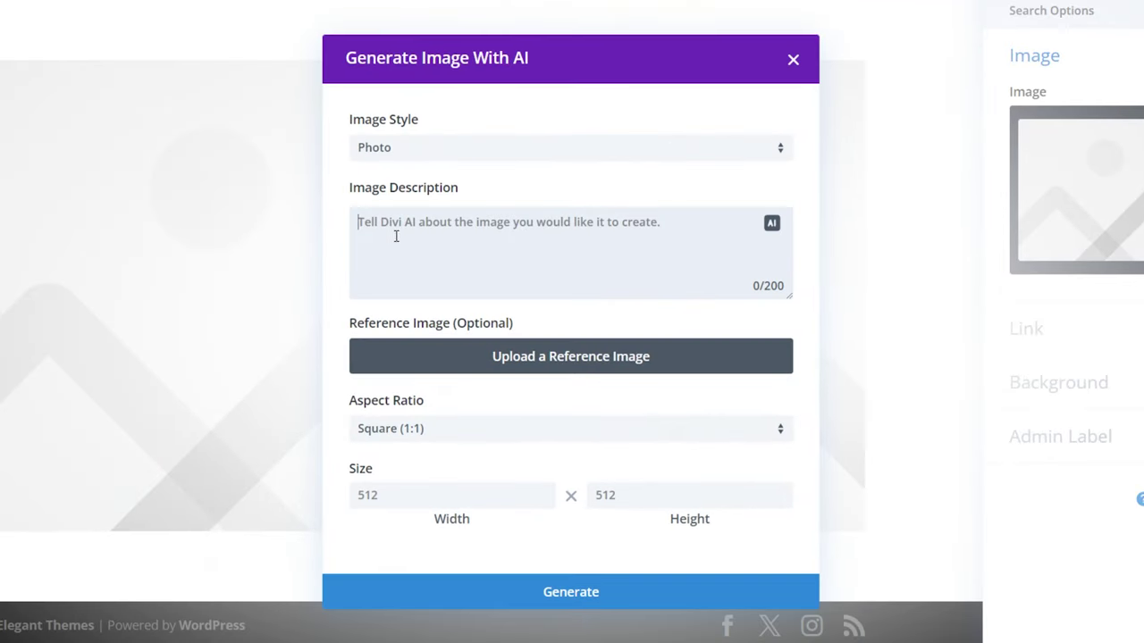
left_click(772, 226)
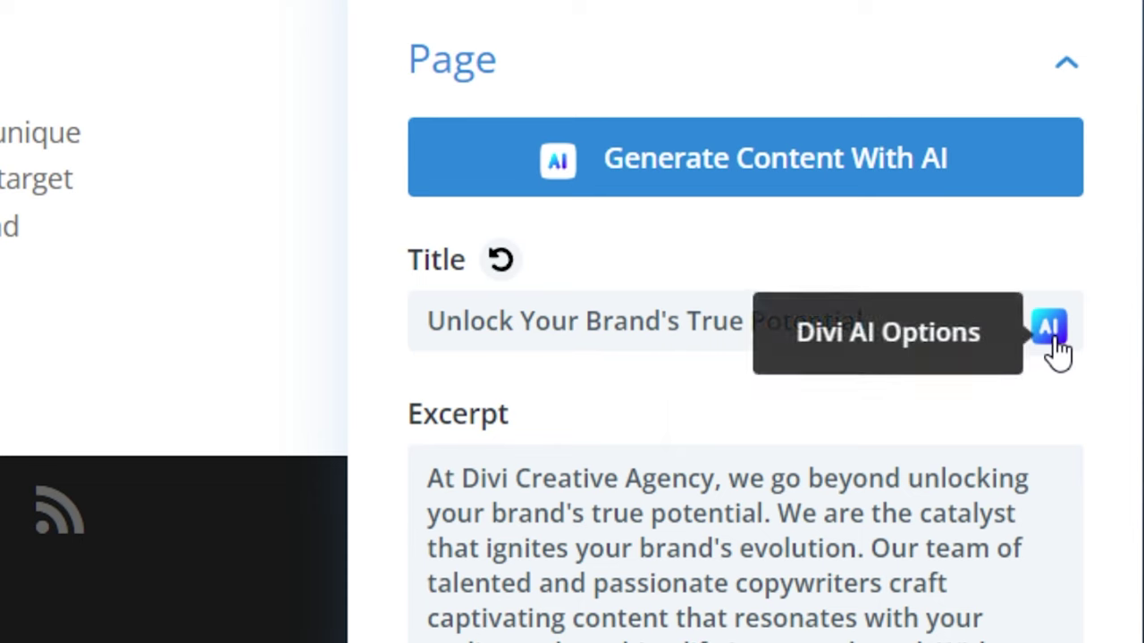
Translate the page title into Spanish and use it as the title.
left_click(1058, 351)
mouse_move(935, 351)
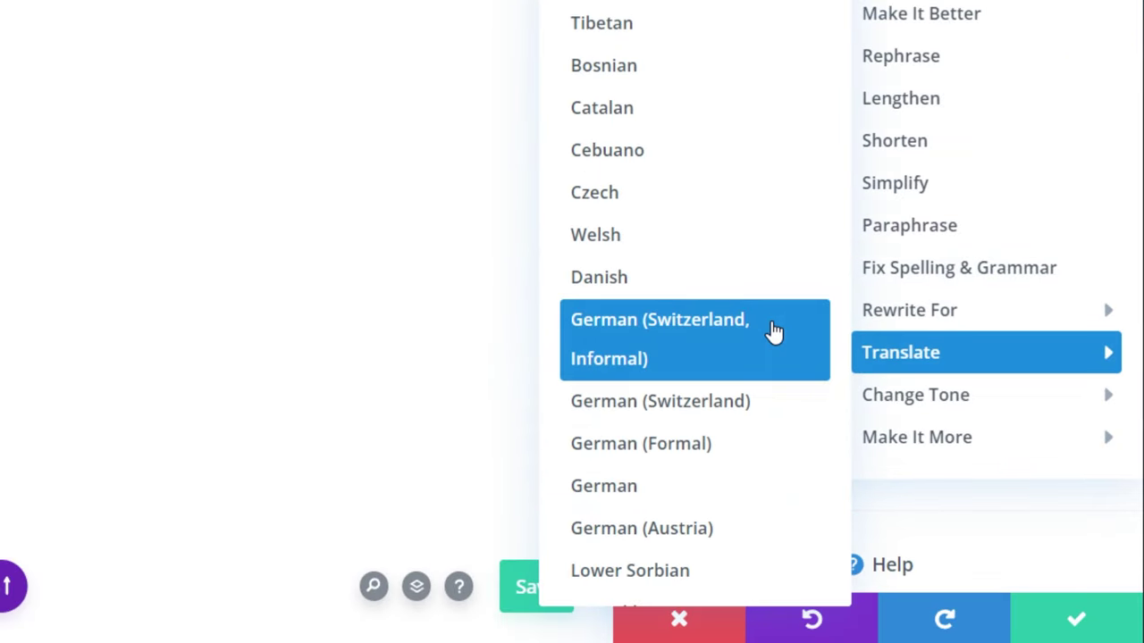
scroll(771, 331, "down", 10)
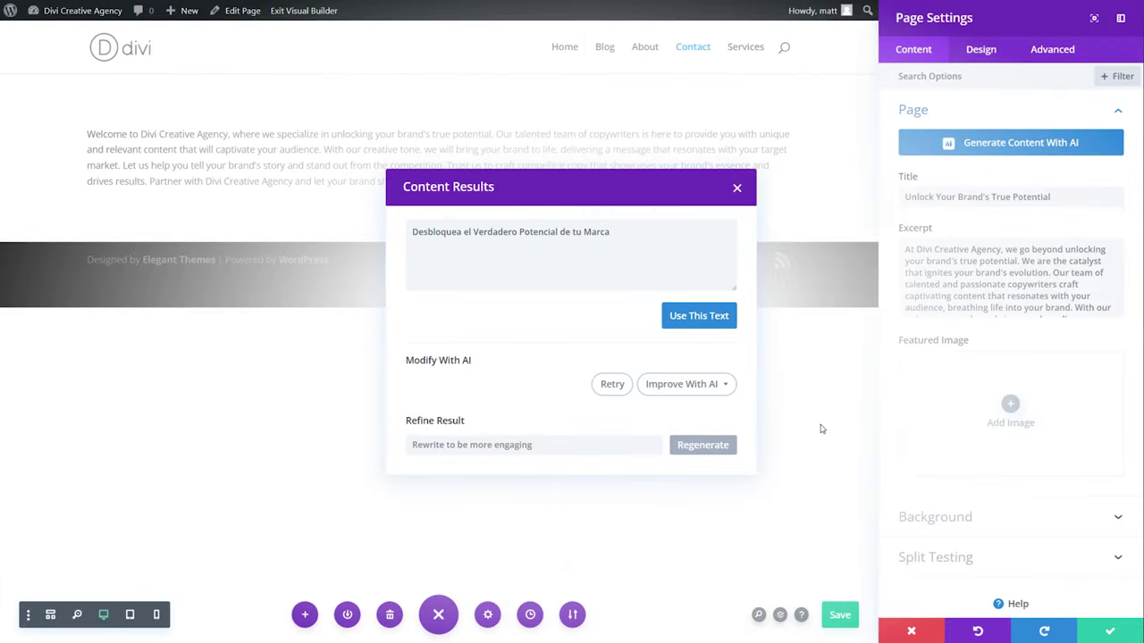
left_click(692, 318)
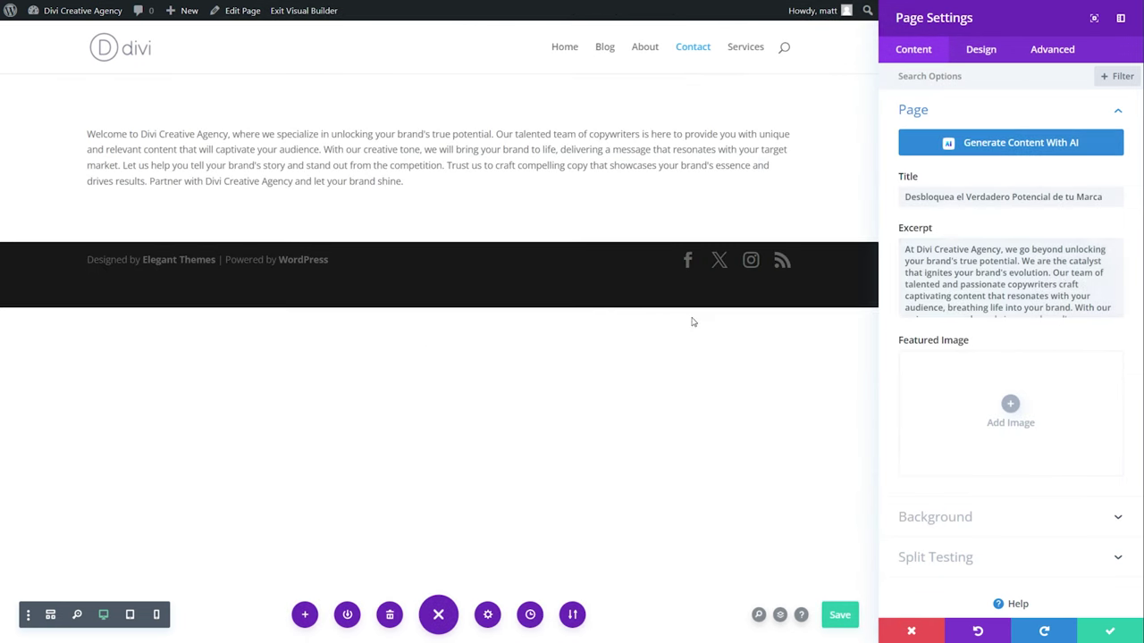
Translate the page excerpt into Spanish (Mexico).
left_click(1111, 249)
mouse_move(1068, 553)
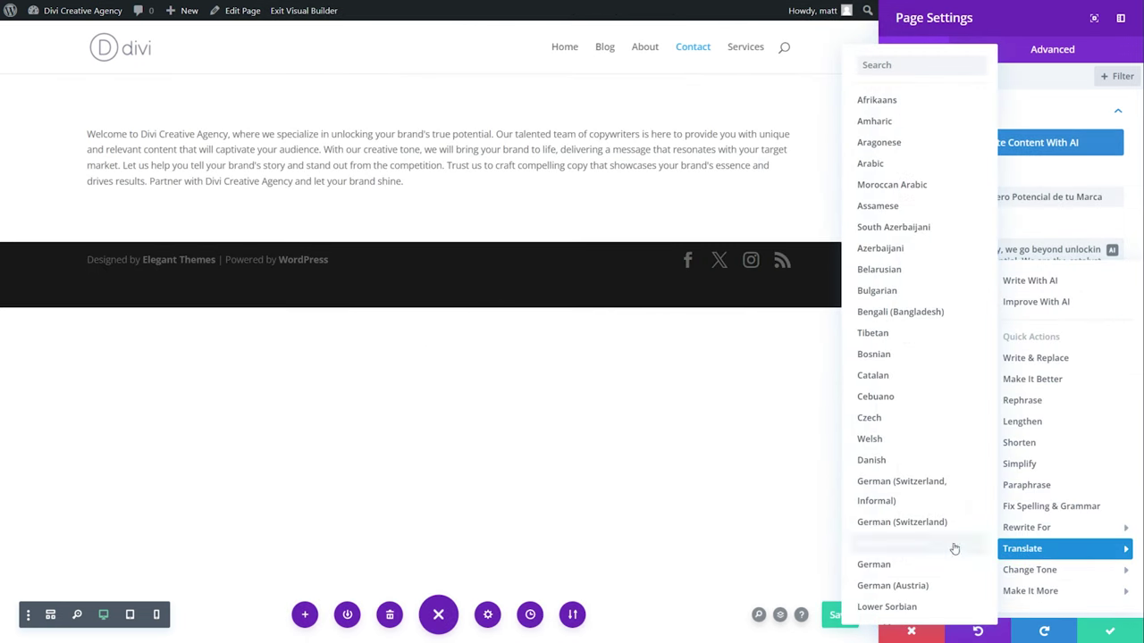
scroll(929, 536, "down", 6)
scroll(937, 402, "up", 1)
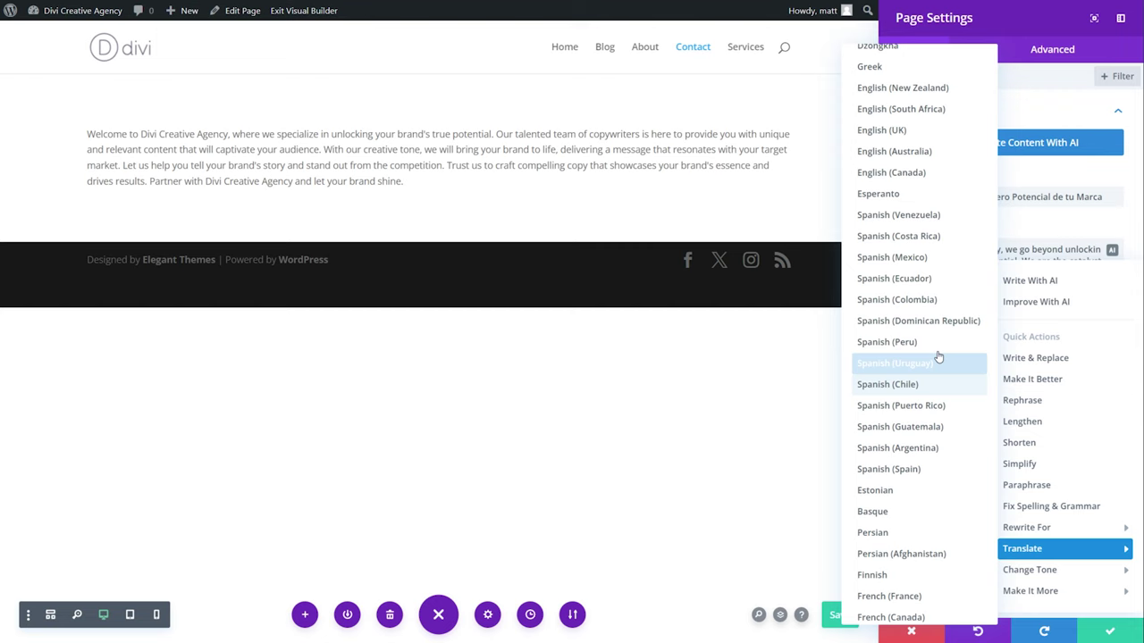
left_click(945, 258)
scroll(605, 253, "down", 2)
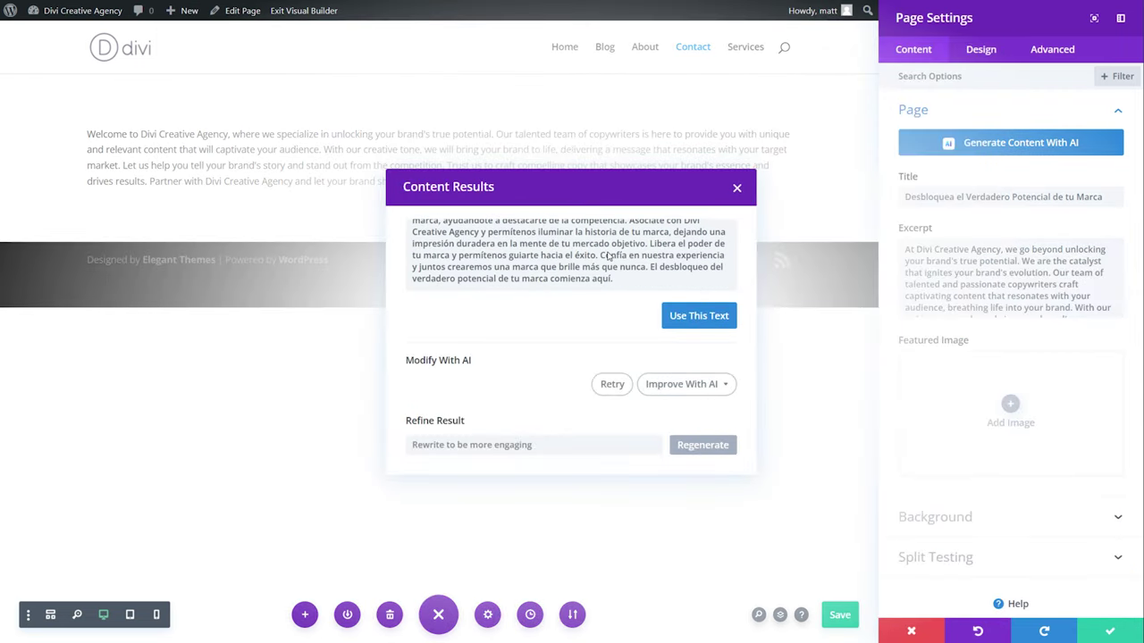
scroll(608, 256, "up", 3)
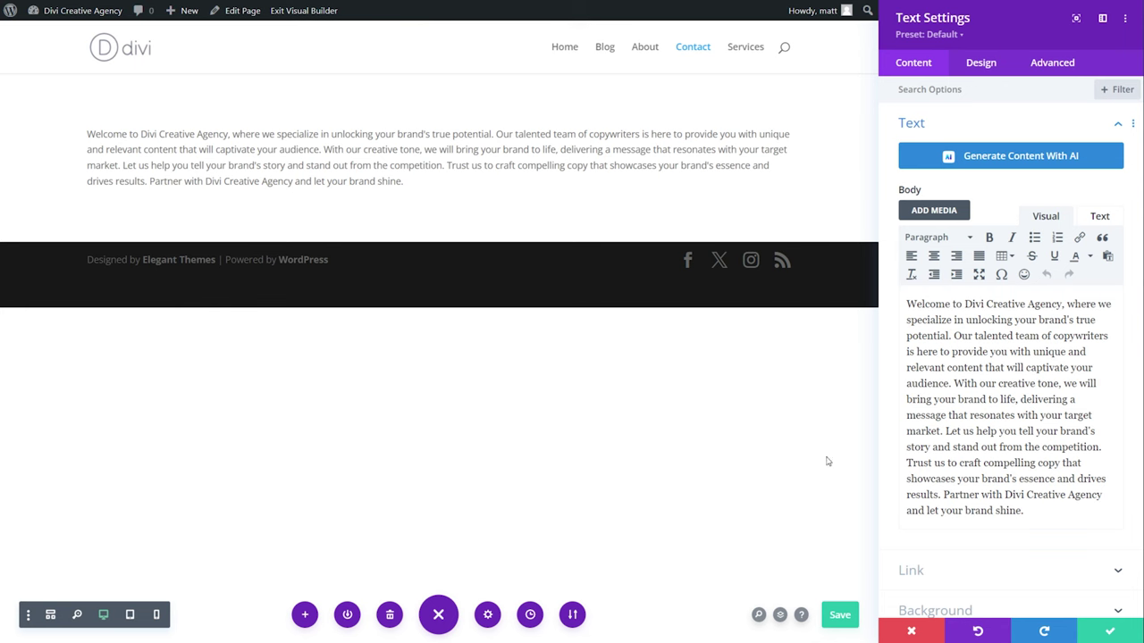
Start Improve With AI on the body text, using This Module Content as added context.
mouse_move(1092, 309)
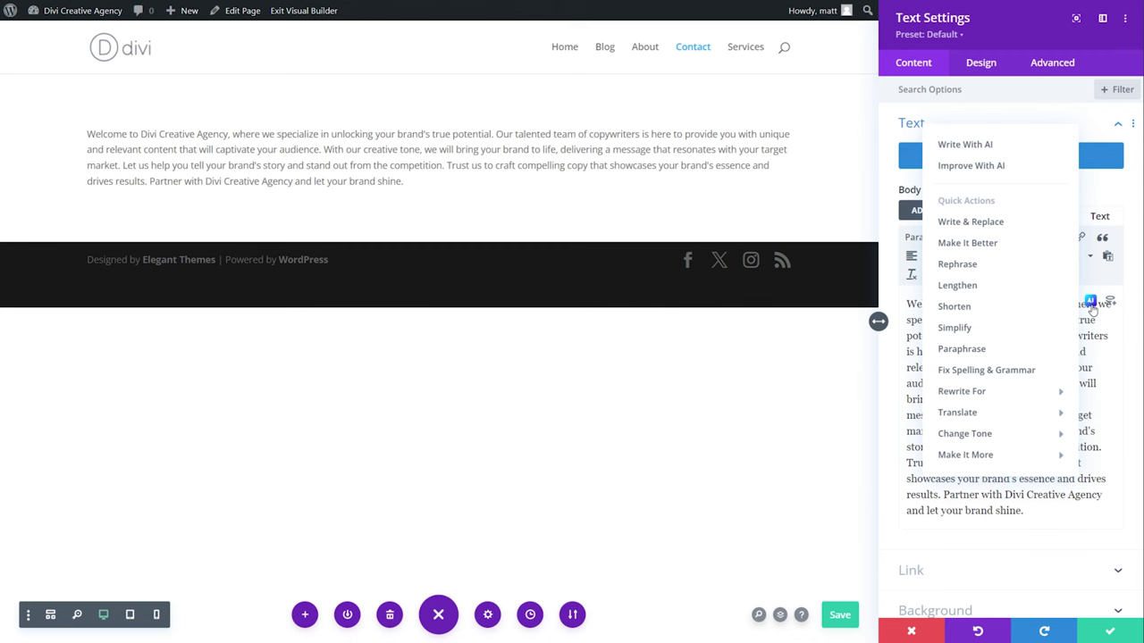
left_click(1023, 170)
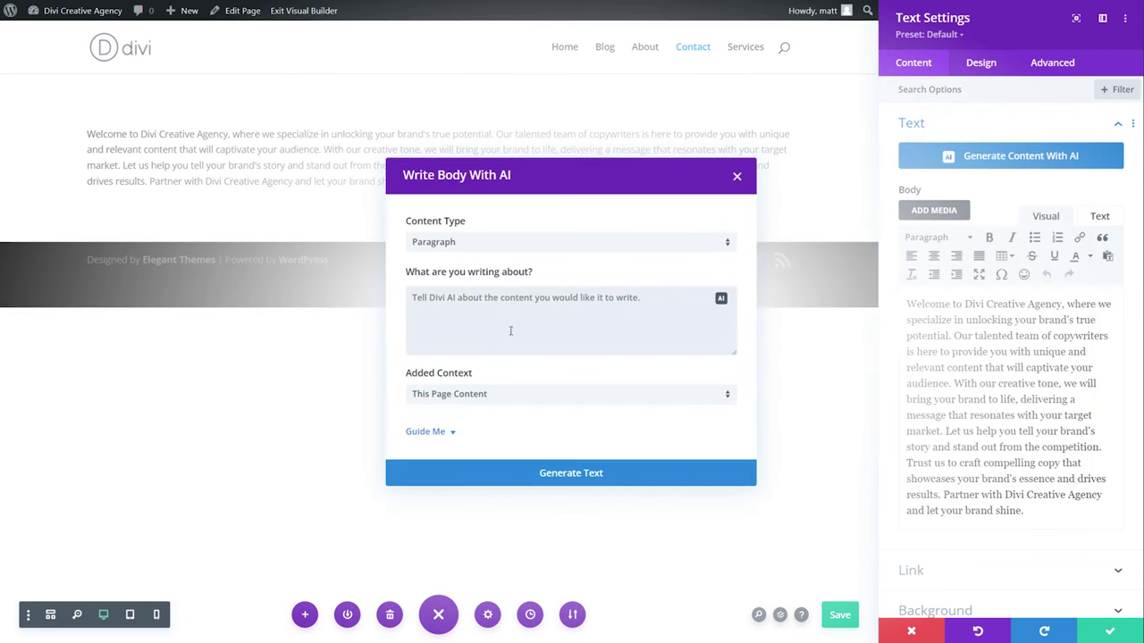
left_click(476, 398)
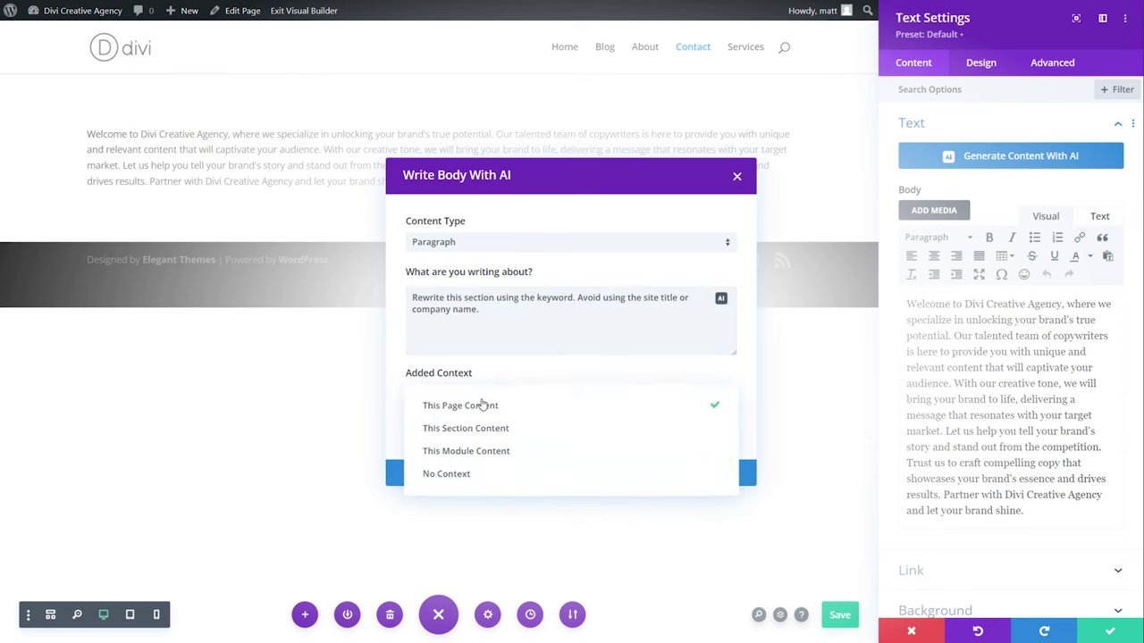
left_click(474, 454)
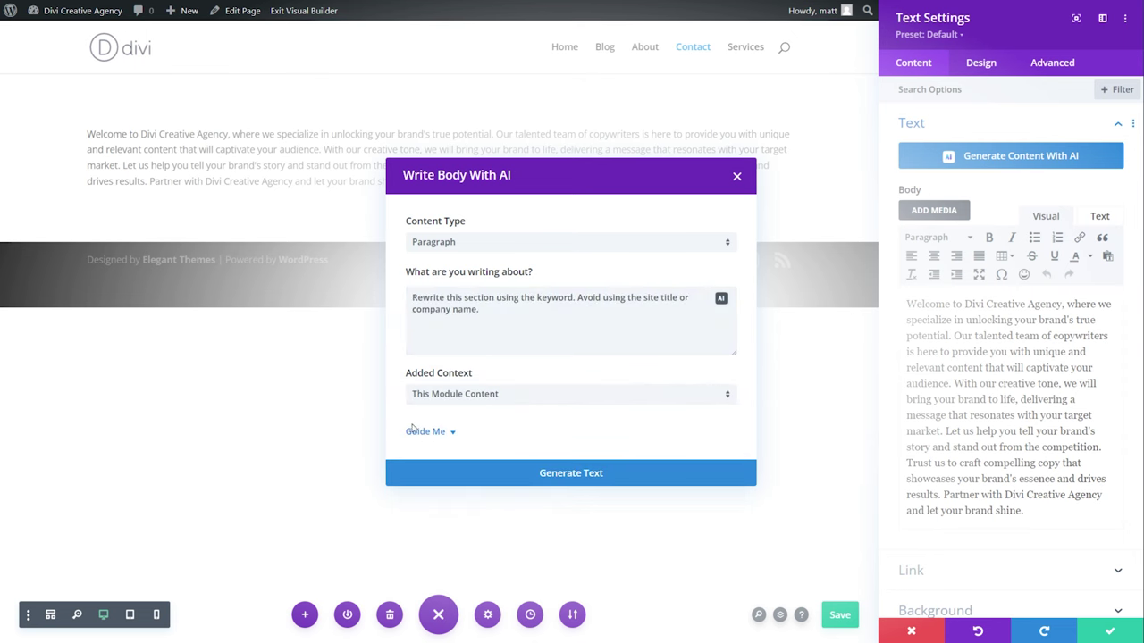
Add the keyword full-service under Guide Me and generate the rewritten welcome paragraph.
left_click(429, 434)
left_click(459, 411)
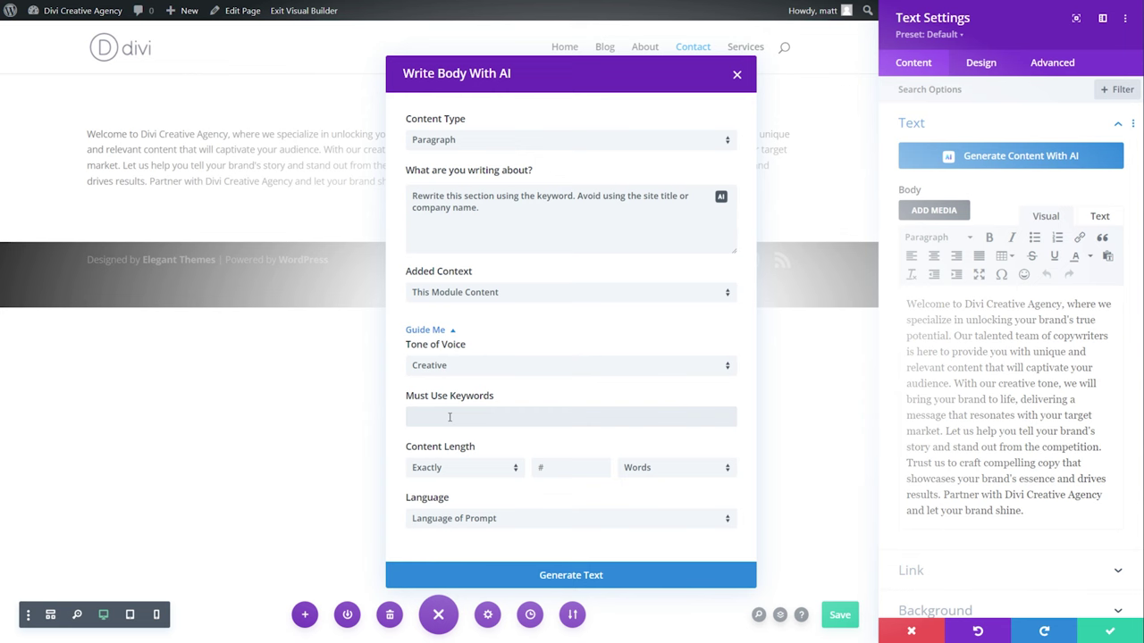
type("full-service")
left_click(631, 583)
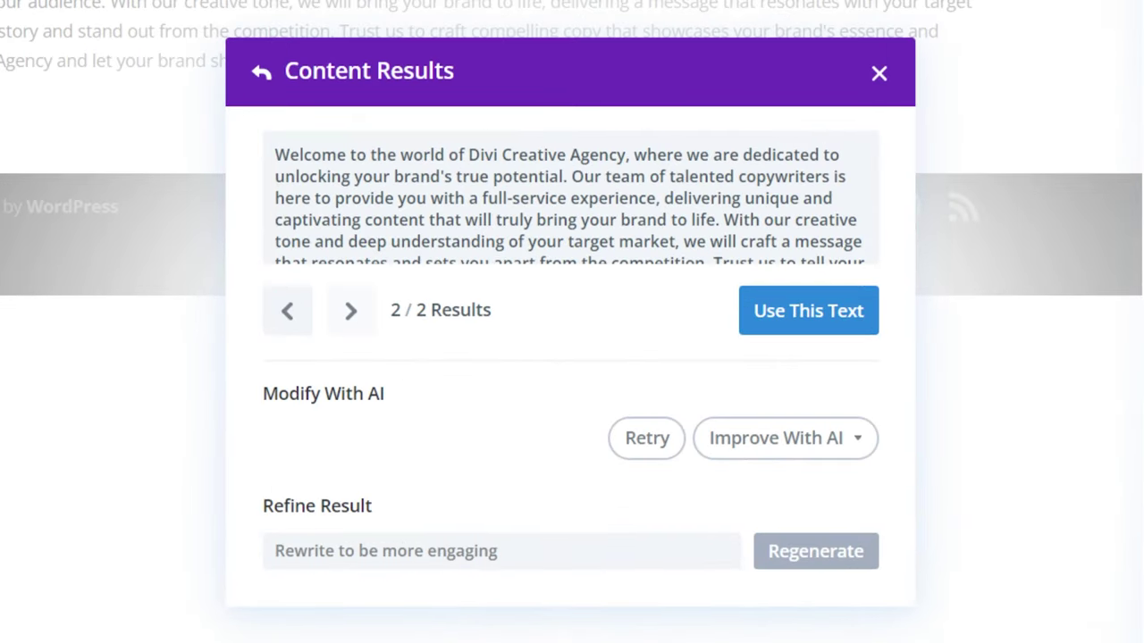
left_click_drag(477, 197, 557, 199)
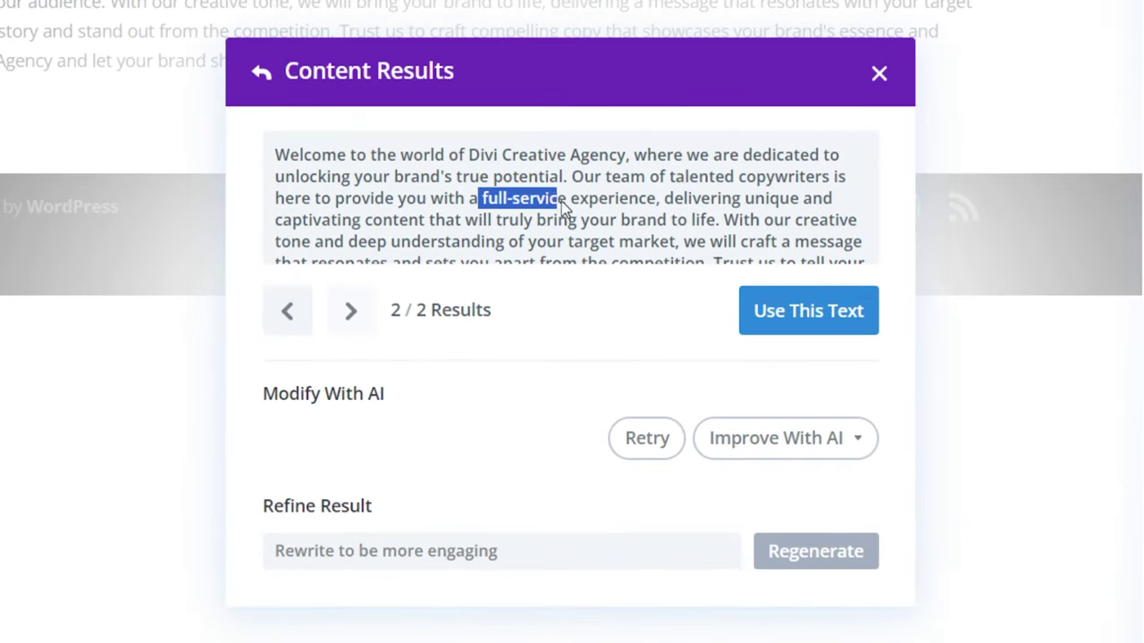
left_click(571, 236)
scroll(536, 224, "down", 2)
scroll(517, 243, "up", 2)
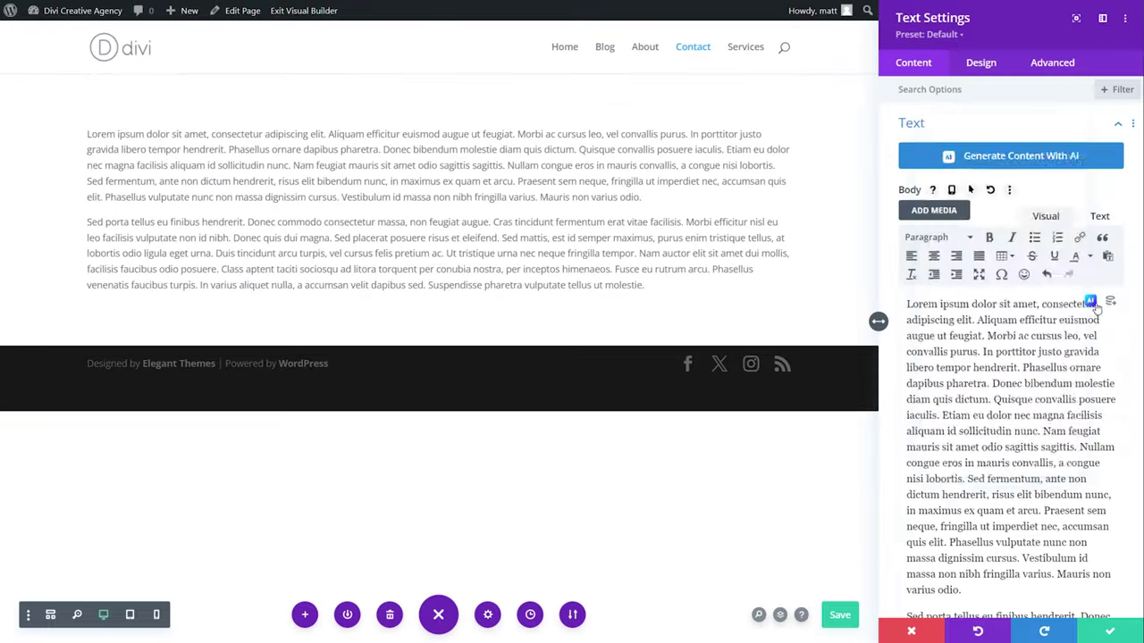
Write the body with AI from a responsive-design prompt, use that text, and close the settings.
left_click(1091, 302)
left_click(965, 144)
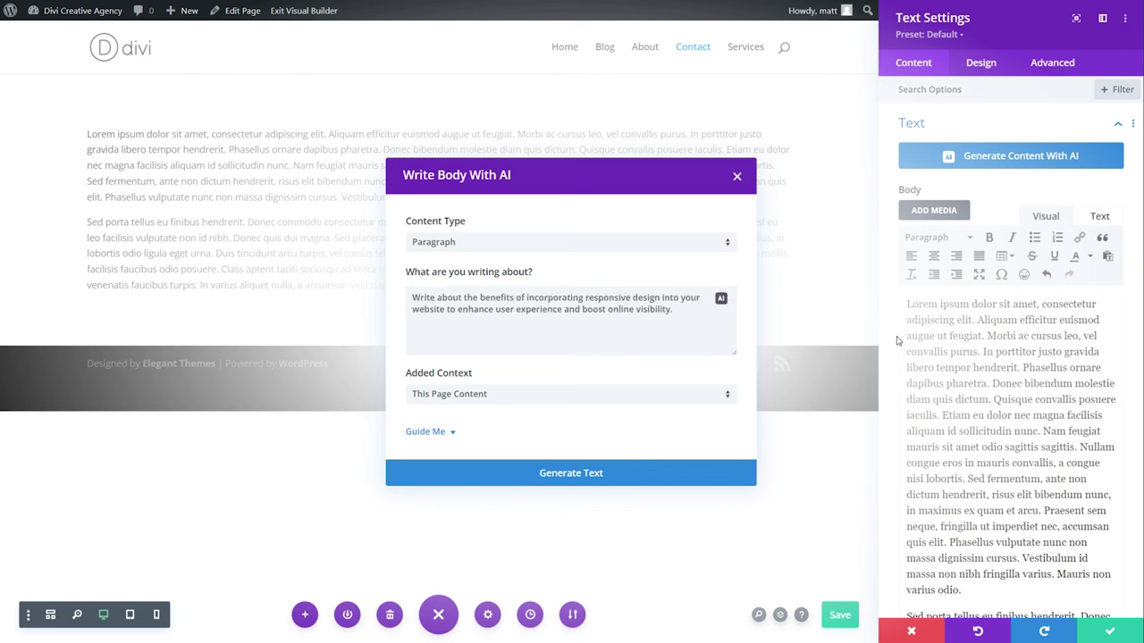
left_click(608, 480)
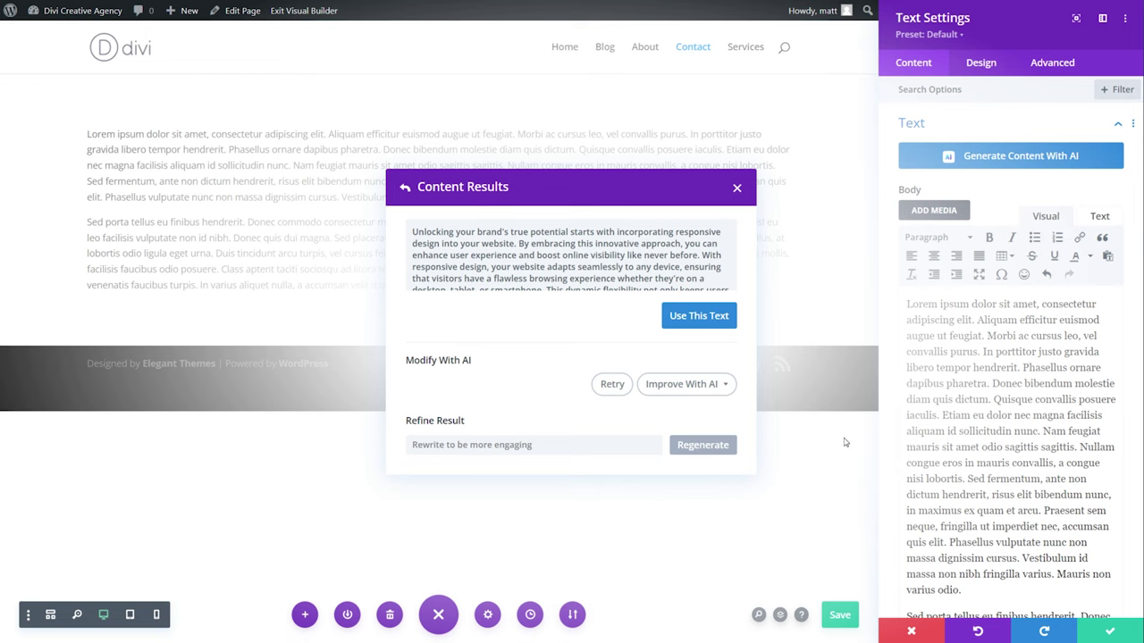
left_click(699, 317)
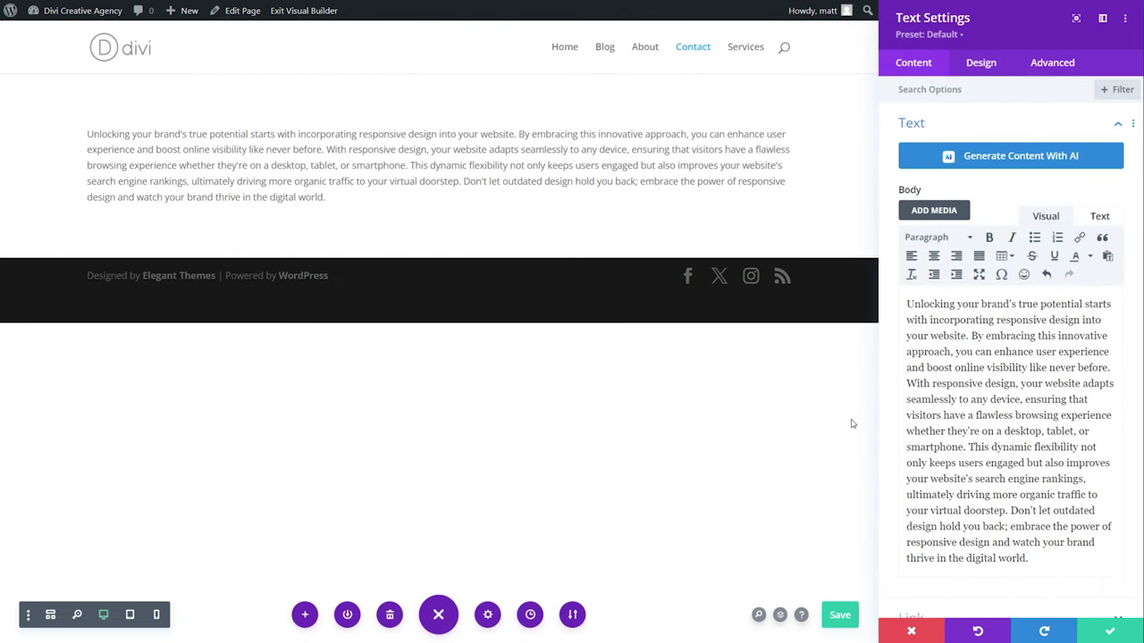
left_click(1109, 631)
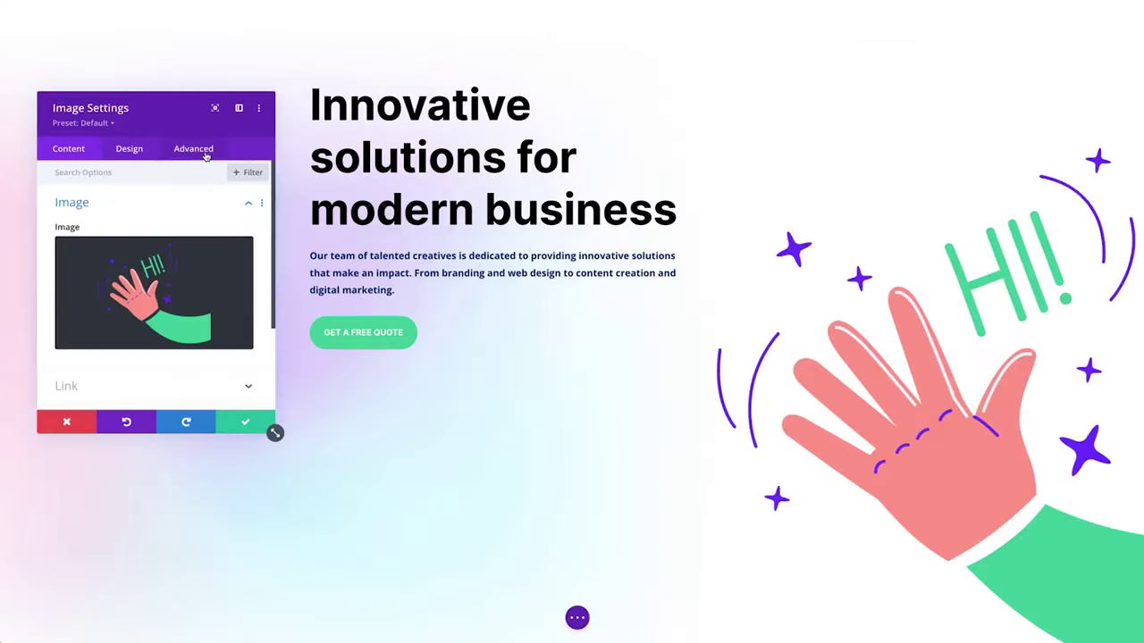
Apply AI Custom CSS from 'Make the image wave like a waving hand' to the hand image.
left_click(193, 148)
left_click(172, 231)
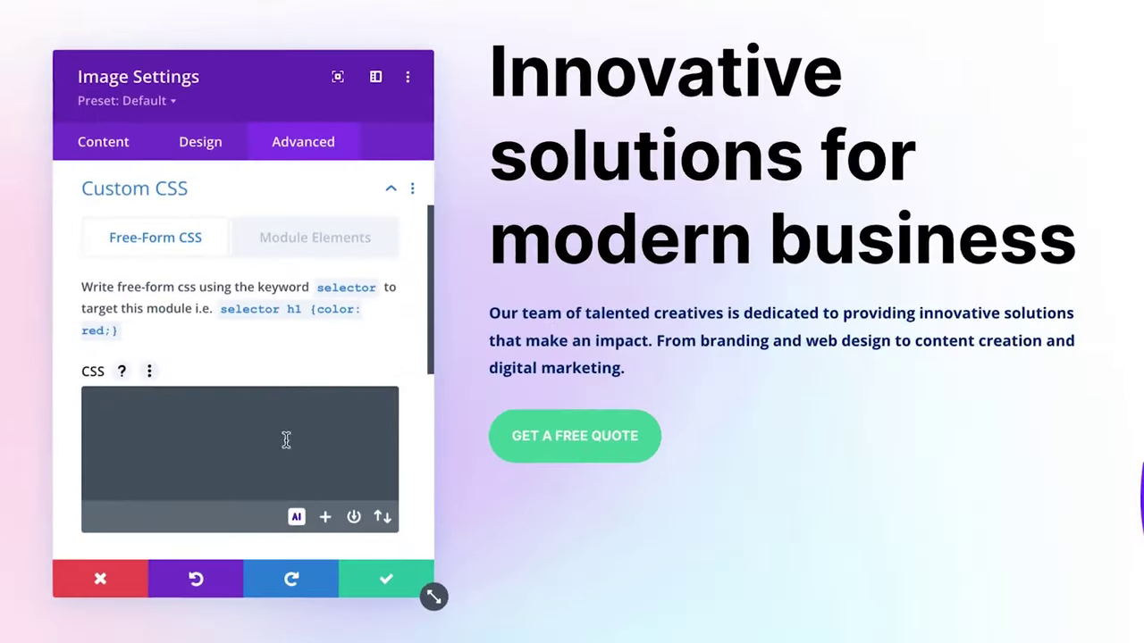
left_click(296, 517)
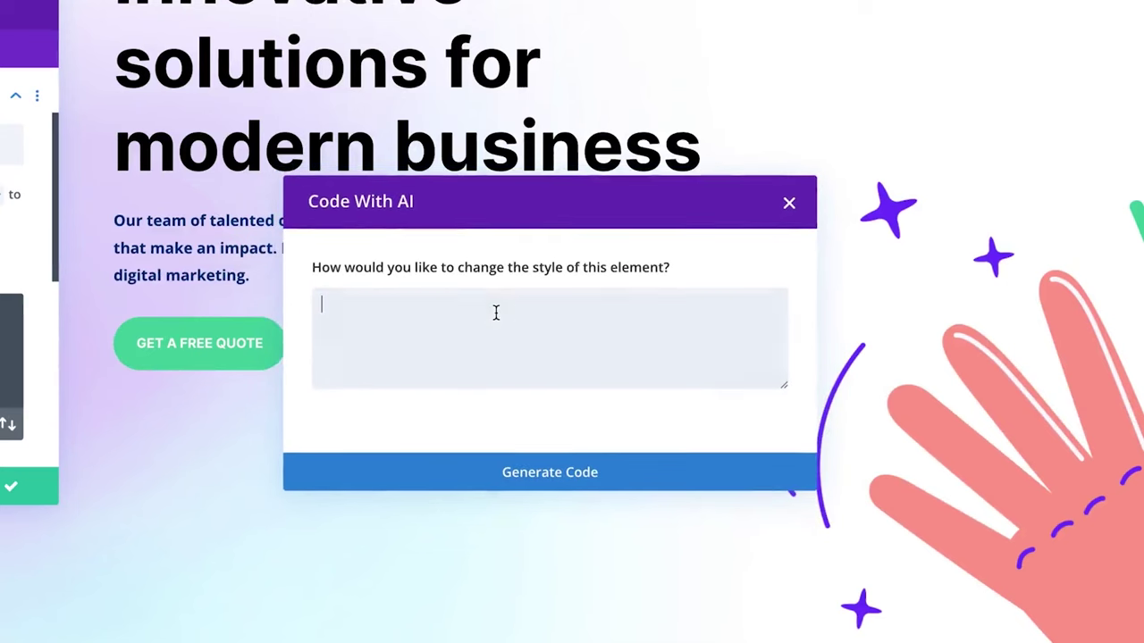
type("Make the image wave like a waving hand")
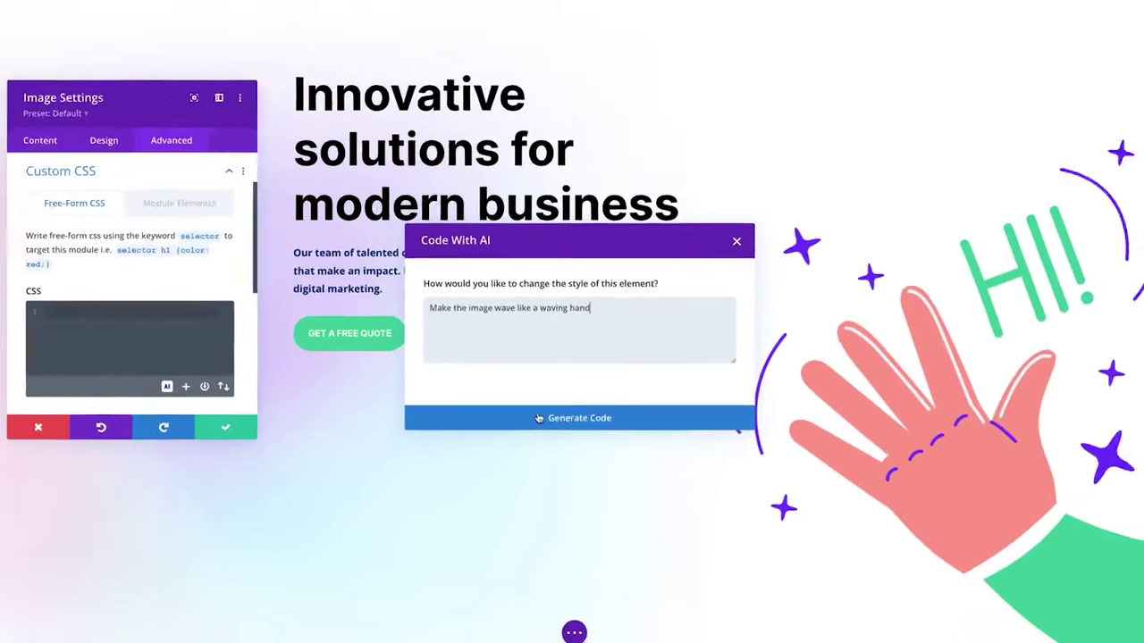
left_click(539, 418)
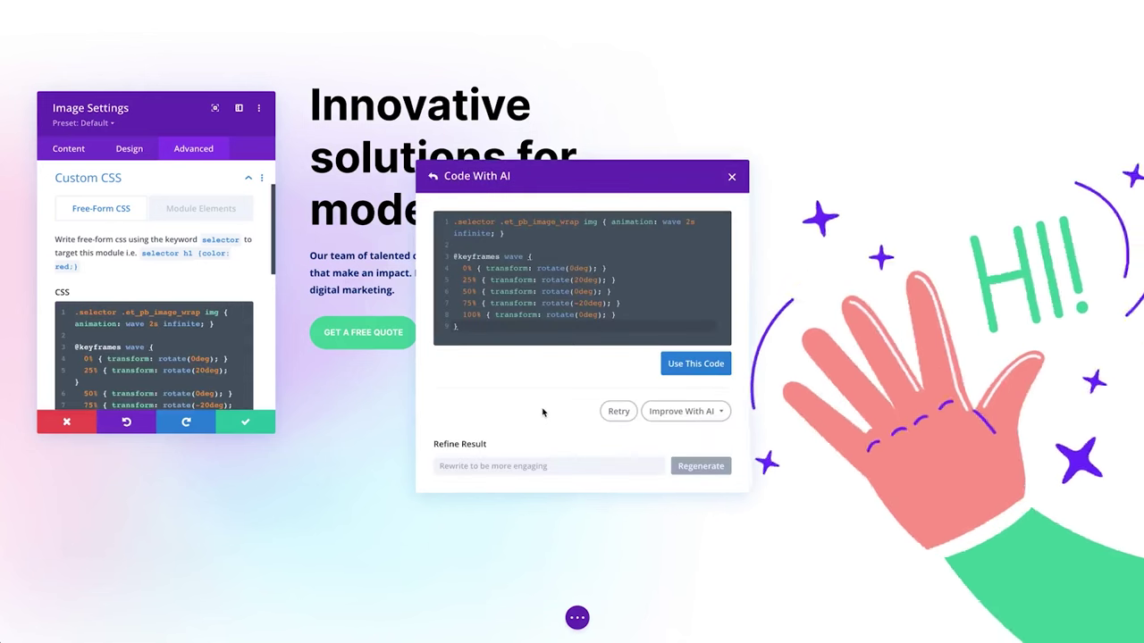
left_click(689, 363)
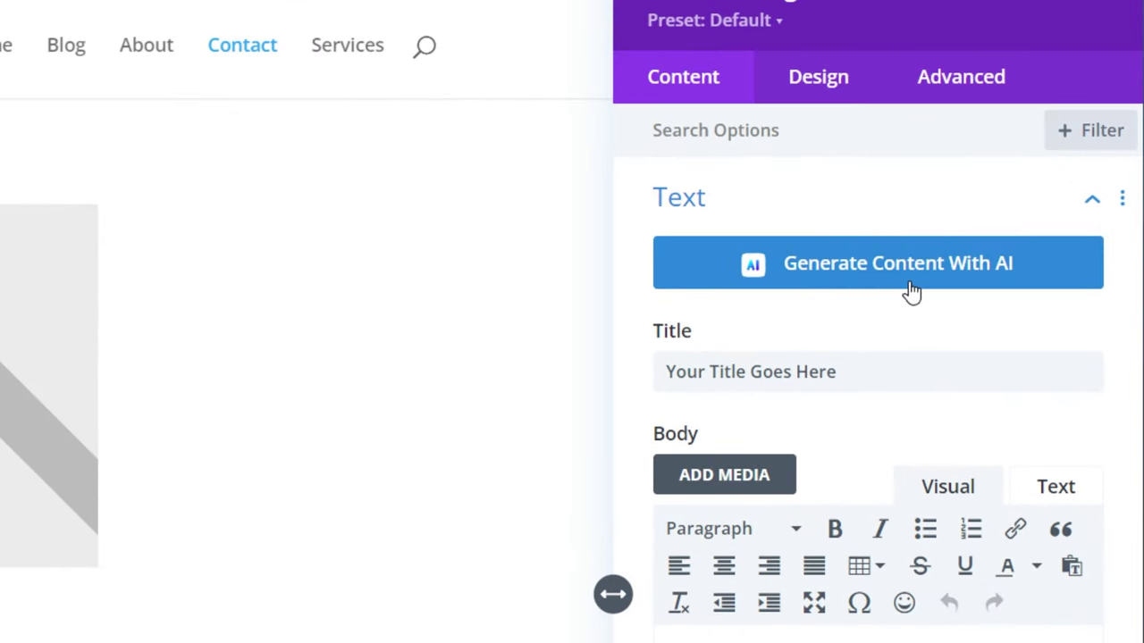
Generate the blurb's title, image and body with AI, titled 'Discover the Power of Creative Design'.
left_click(998, 279)
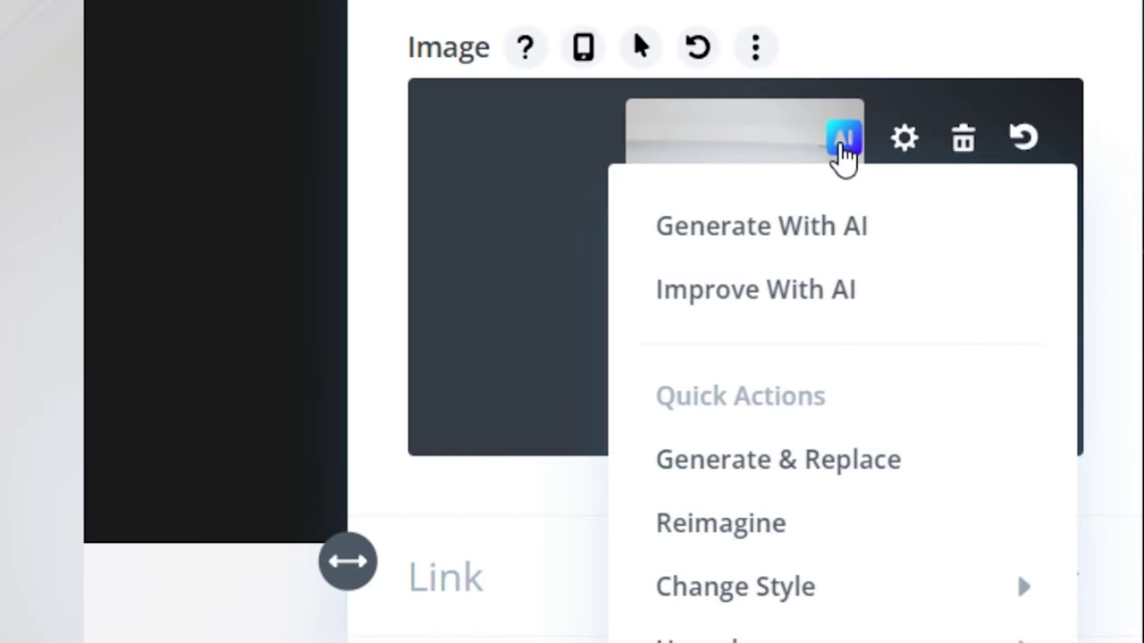
Replace the bedroom photo with the top-right AI variation showing dark orange pillows.
left_click(853, 547)
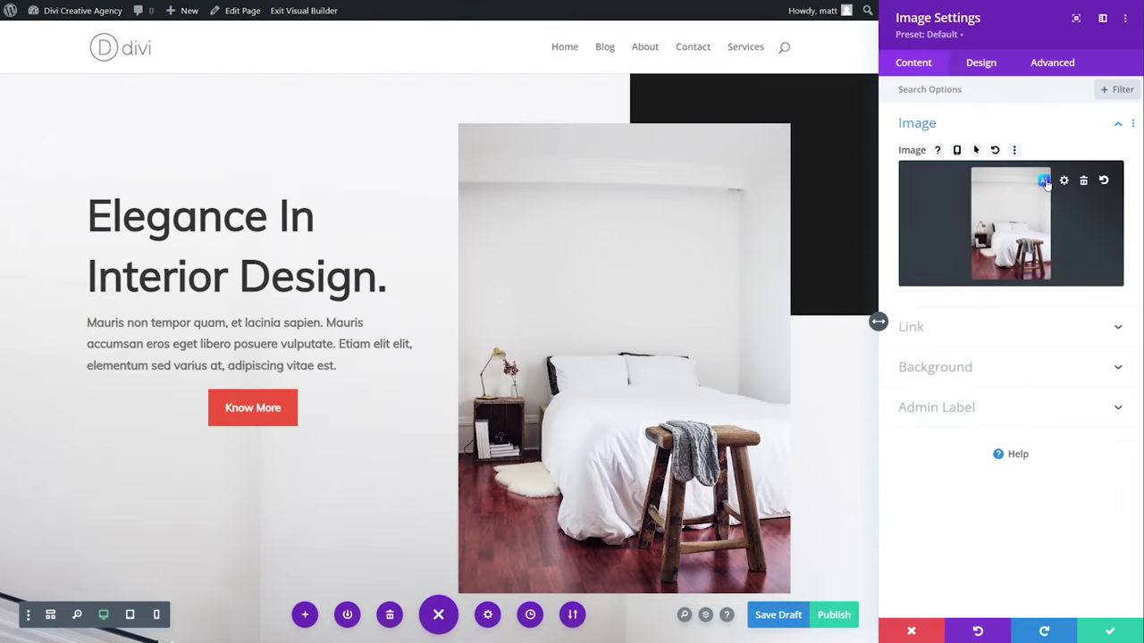
left_click(1044, 182)
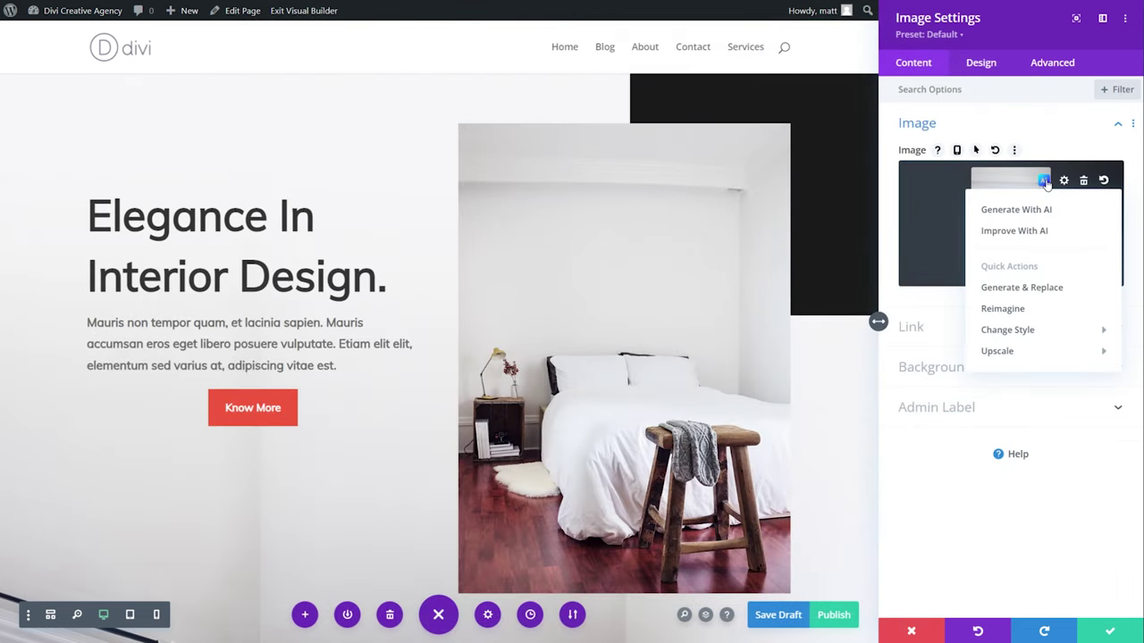
left_click(1045, 231)
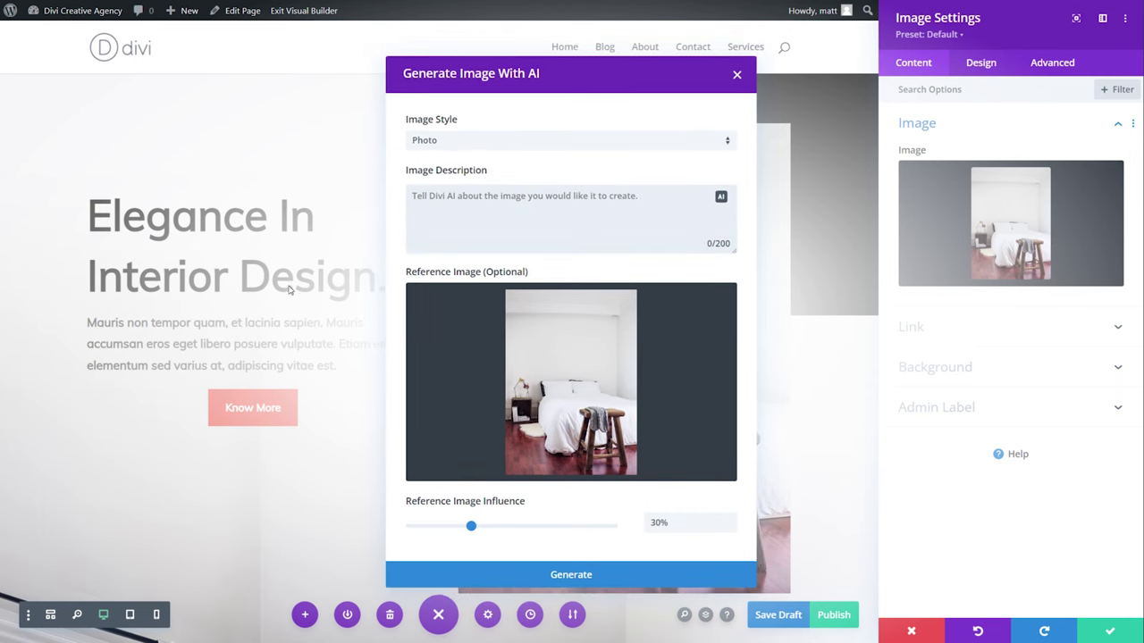
type("with dark orange pillows")
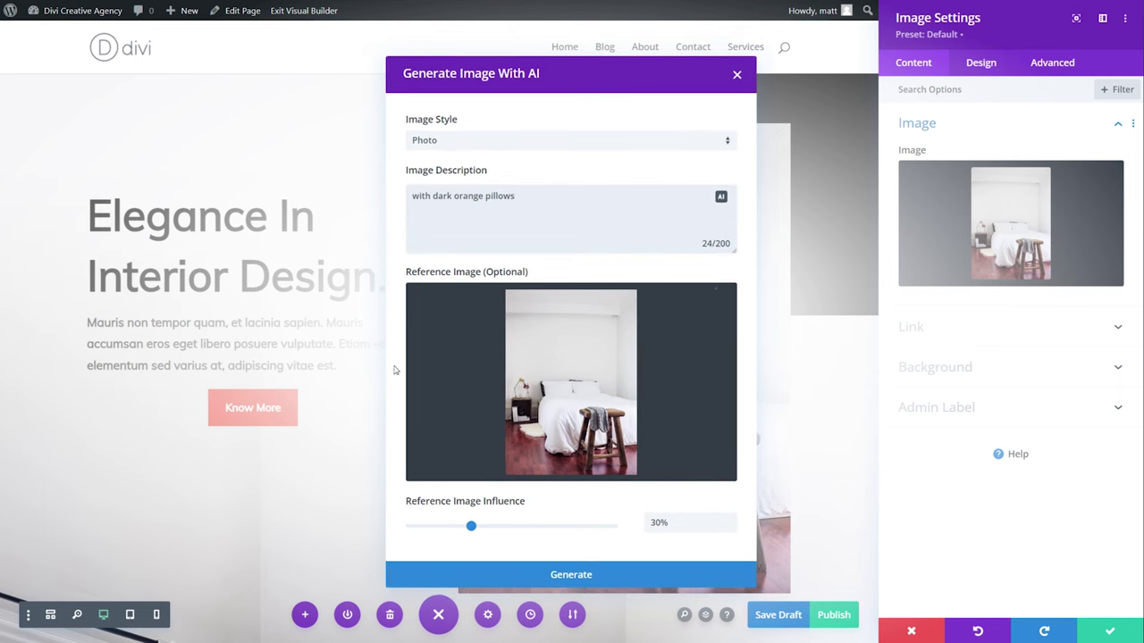
left_click(573, 577)
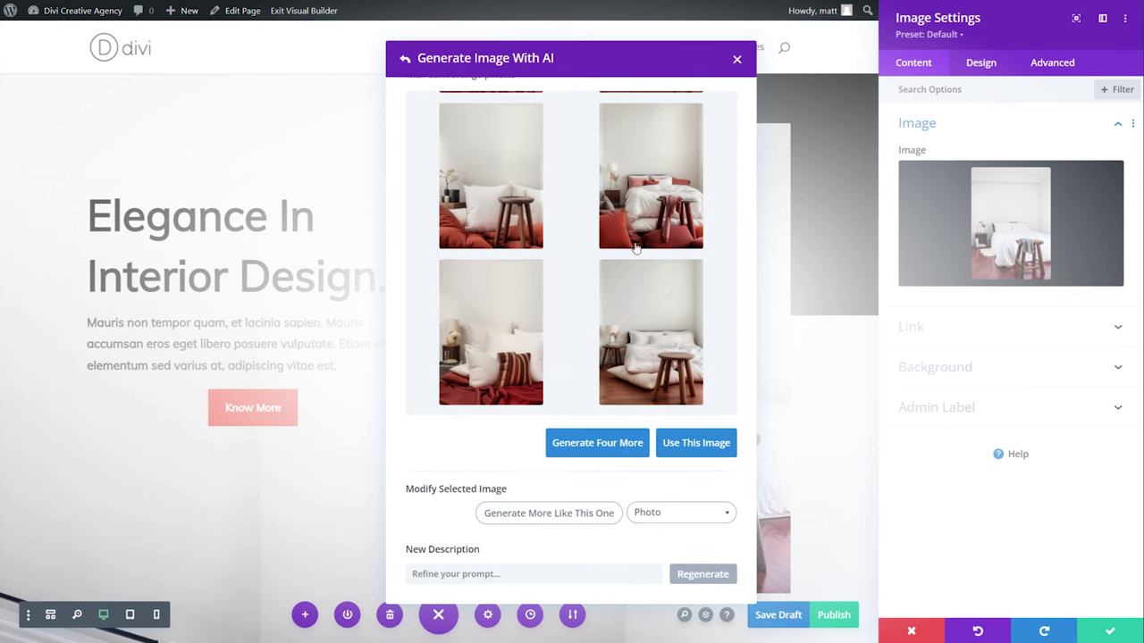
left_click(637, 247)
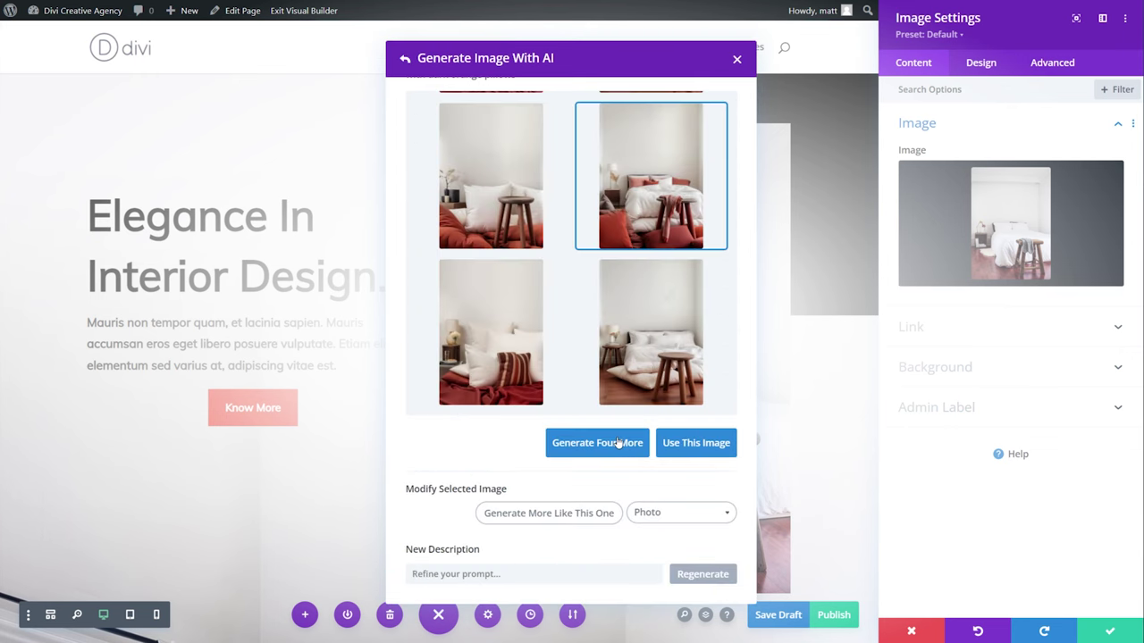
left_click(700, 447)
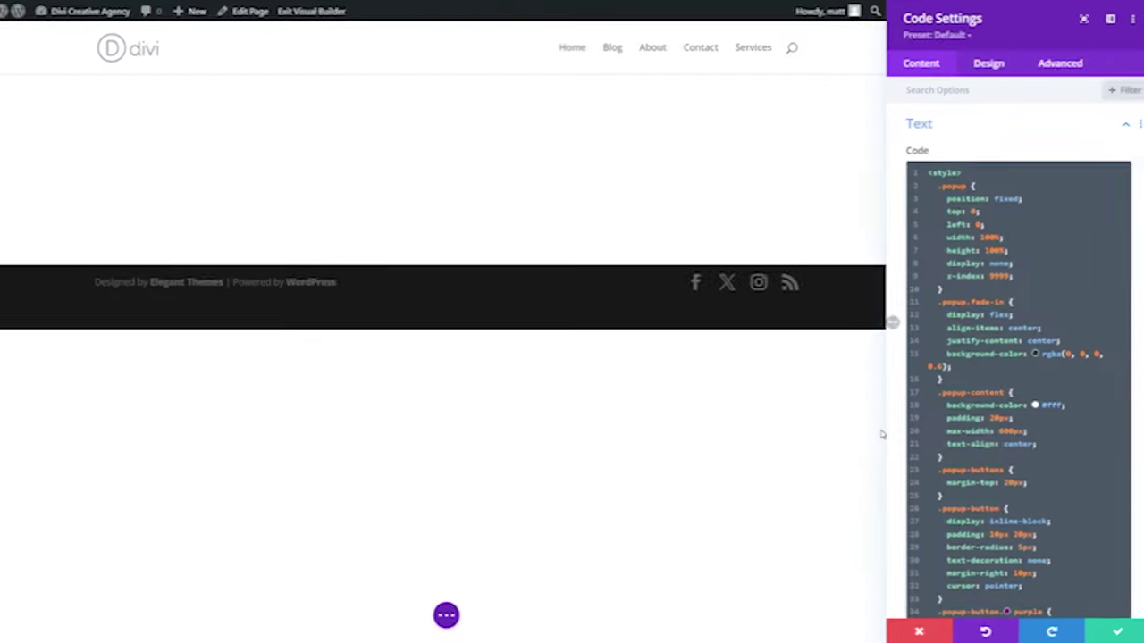
Scroll through the popup CSS and open the AI menu below the code box.
scroll(1046, 443, "down", 10)
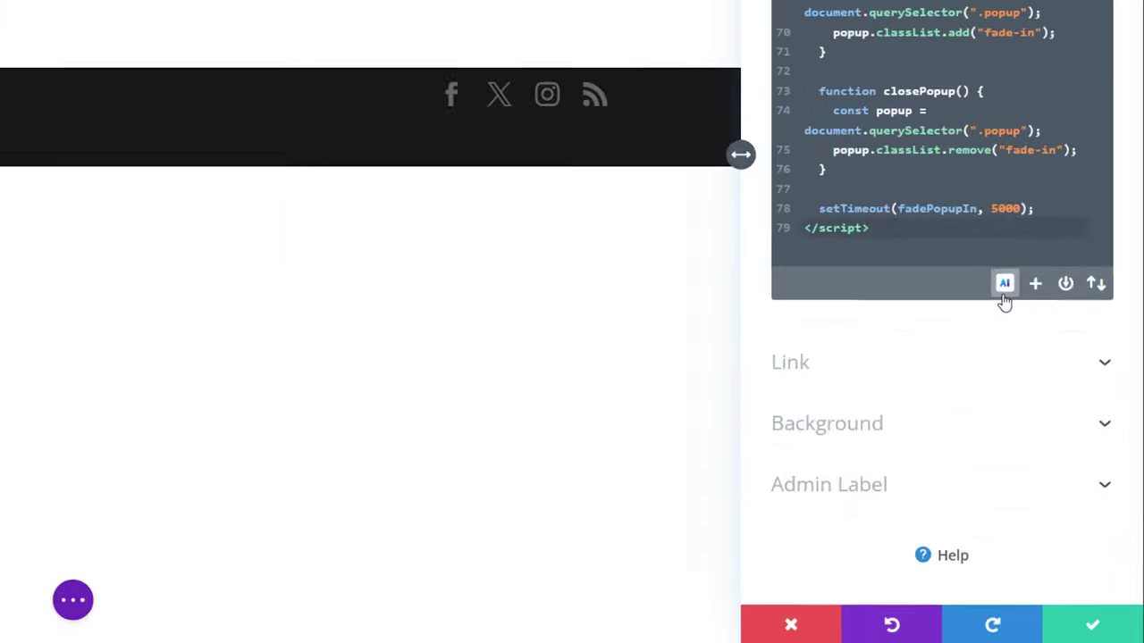
left_click(1052, 406)
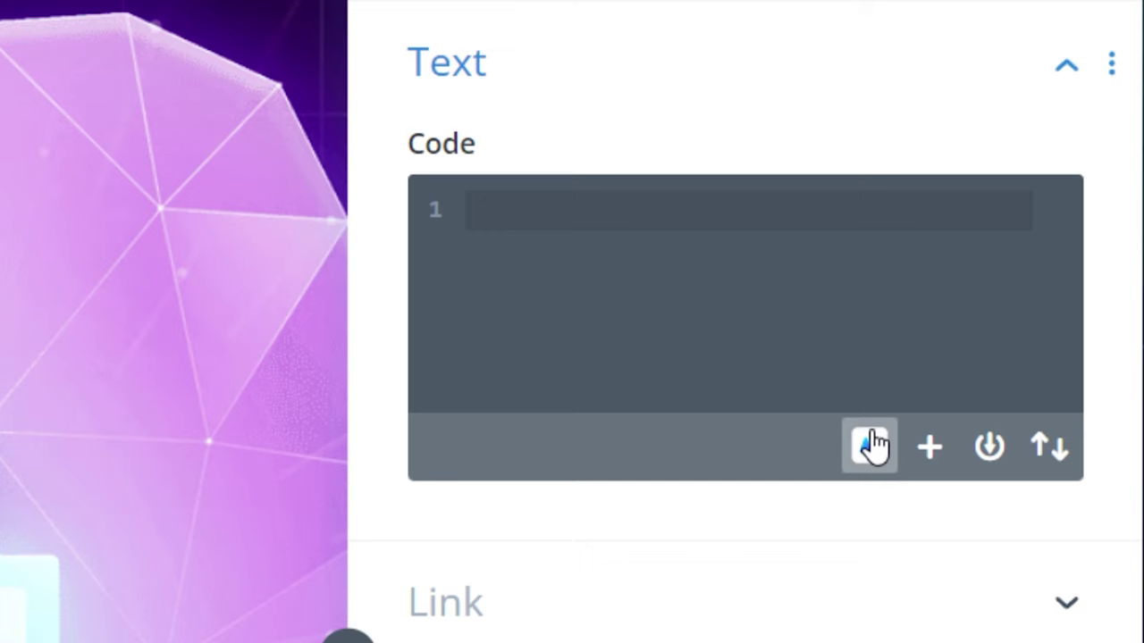
Insert AI-generated newsletter popup code with Subscribe and No Thanks buttons, then dismiss it on the live page.
left_click(878, 463)
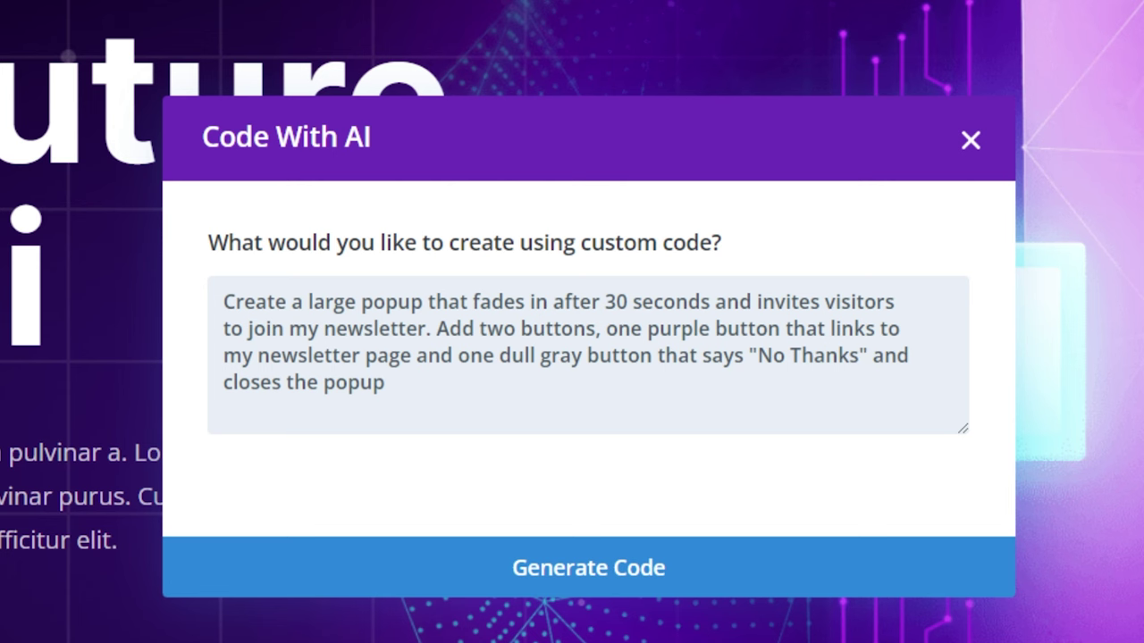
left_click(588, 567)
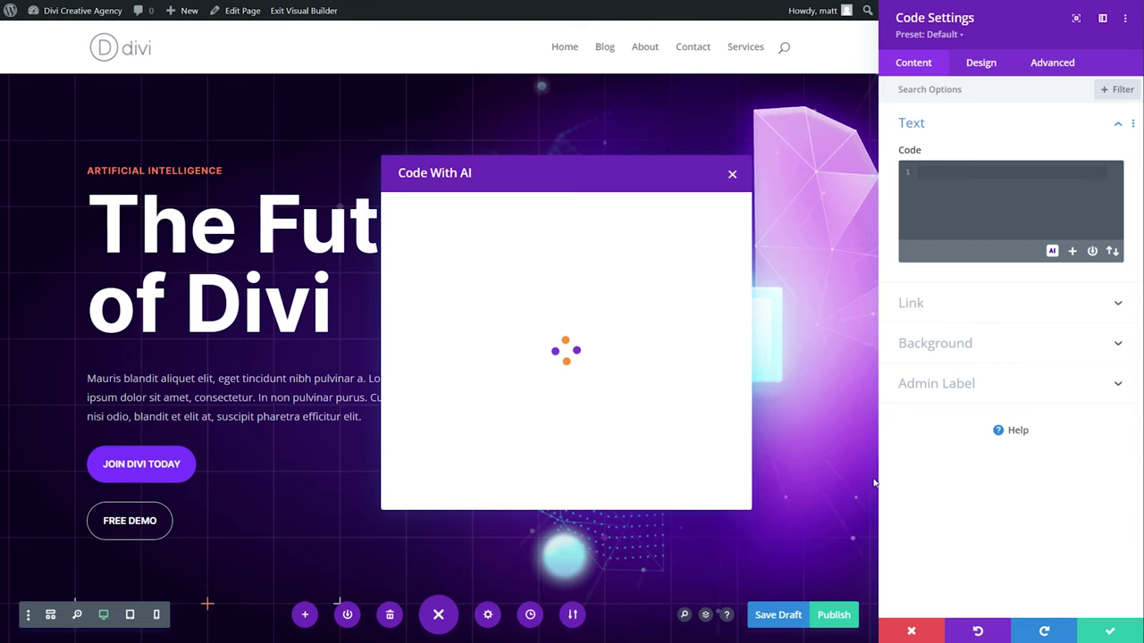
scroll(652, 264, "down", 8)
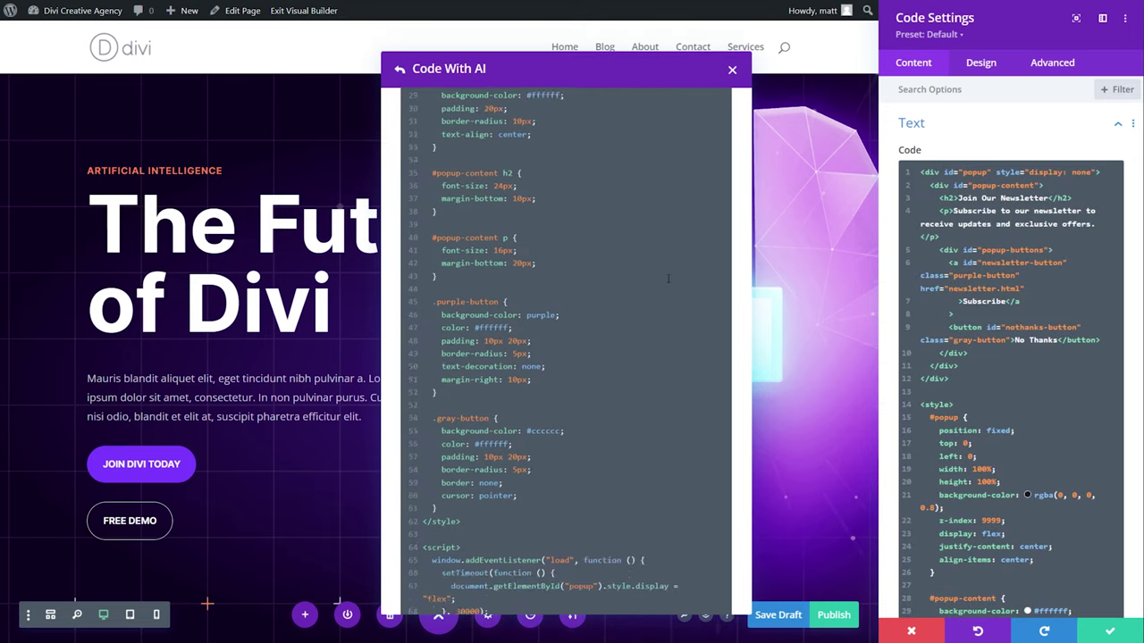
left_click(699, 474)
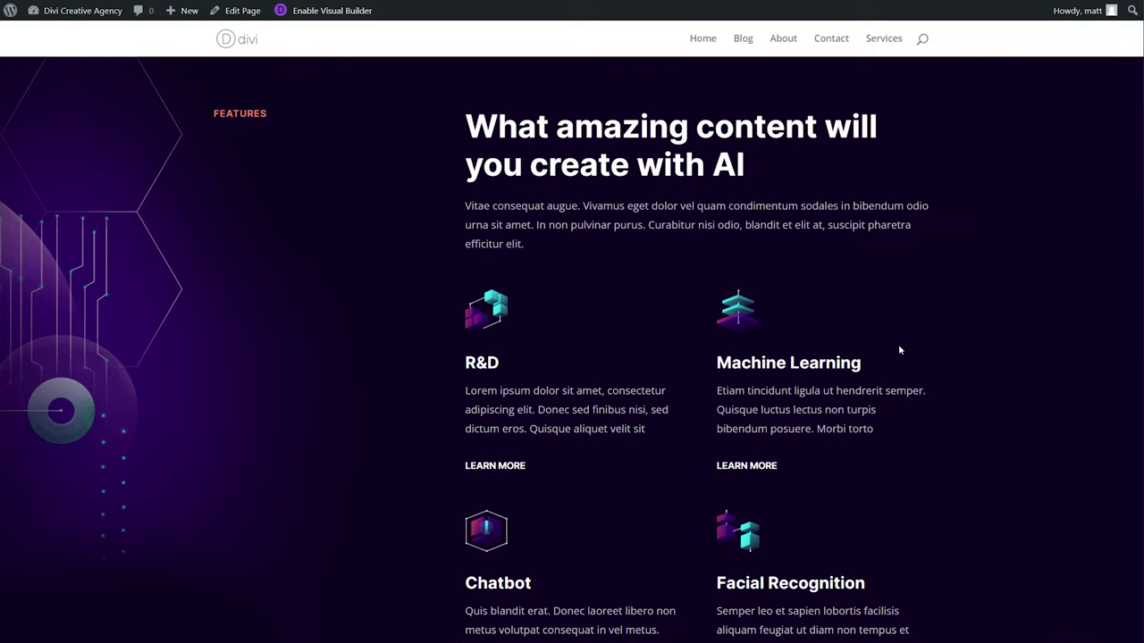
scroll(898, 344, "down", 8)
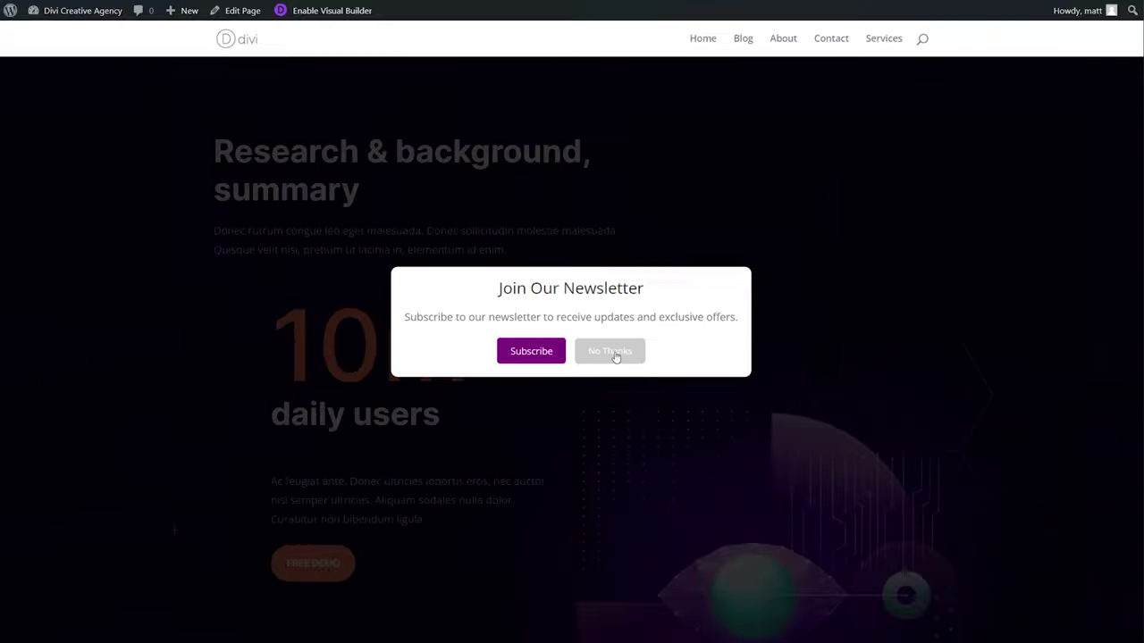
left_click(662, 392)
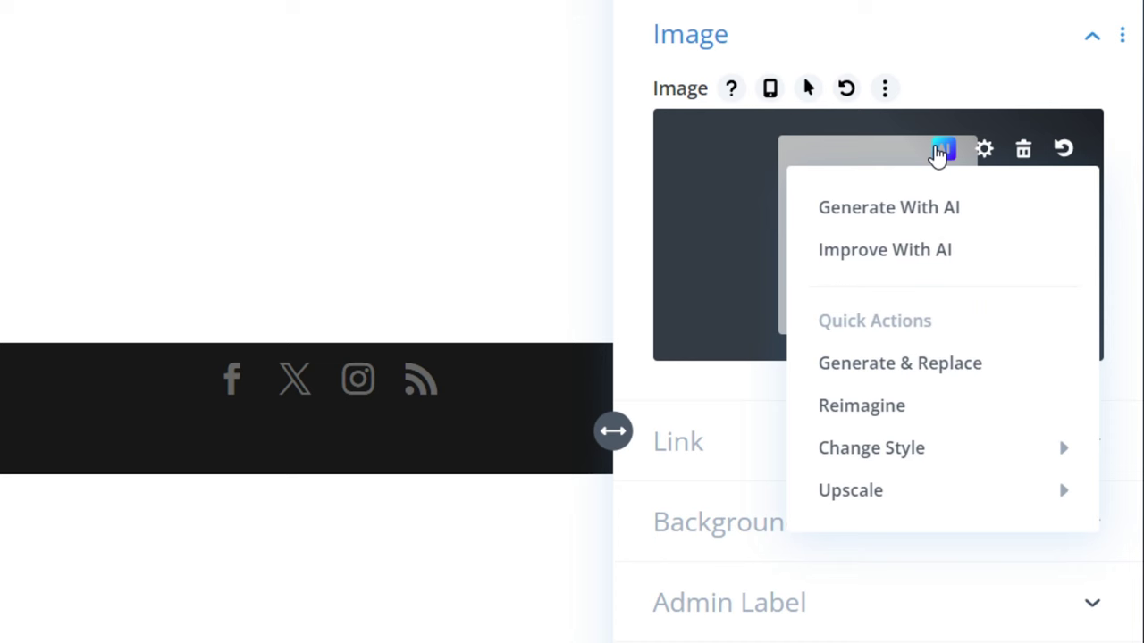
Apply the AI Upscale option with a chosen scale factor to the 150x150 placeholder image.
mouse_move(927, 513)
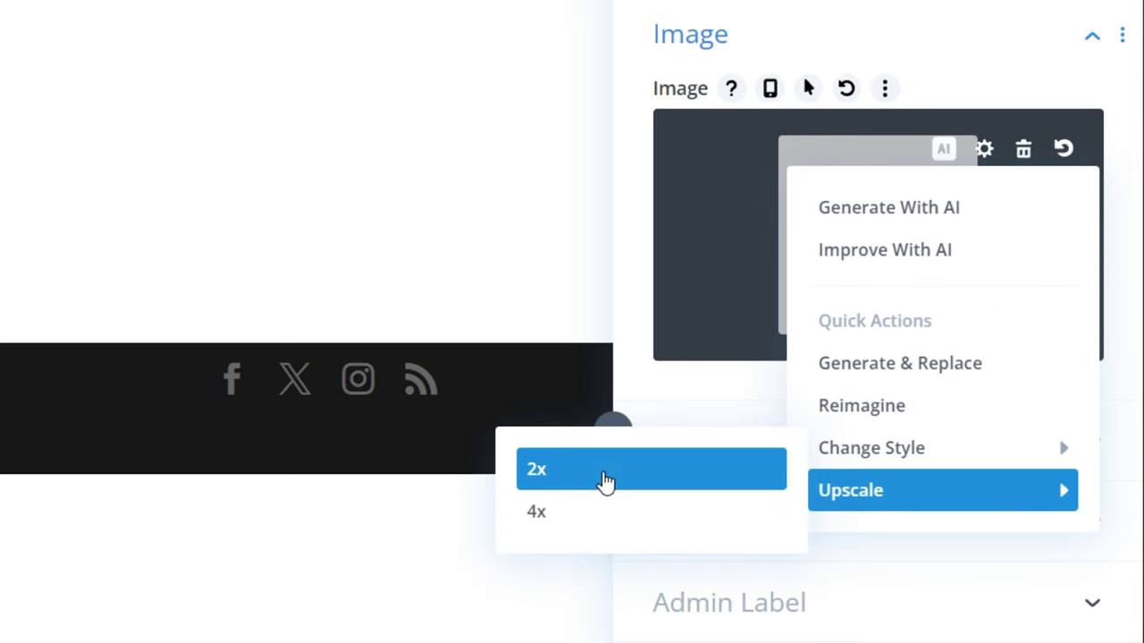
left_click(589, 525)
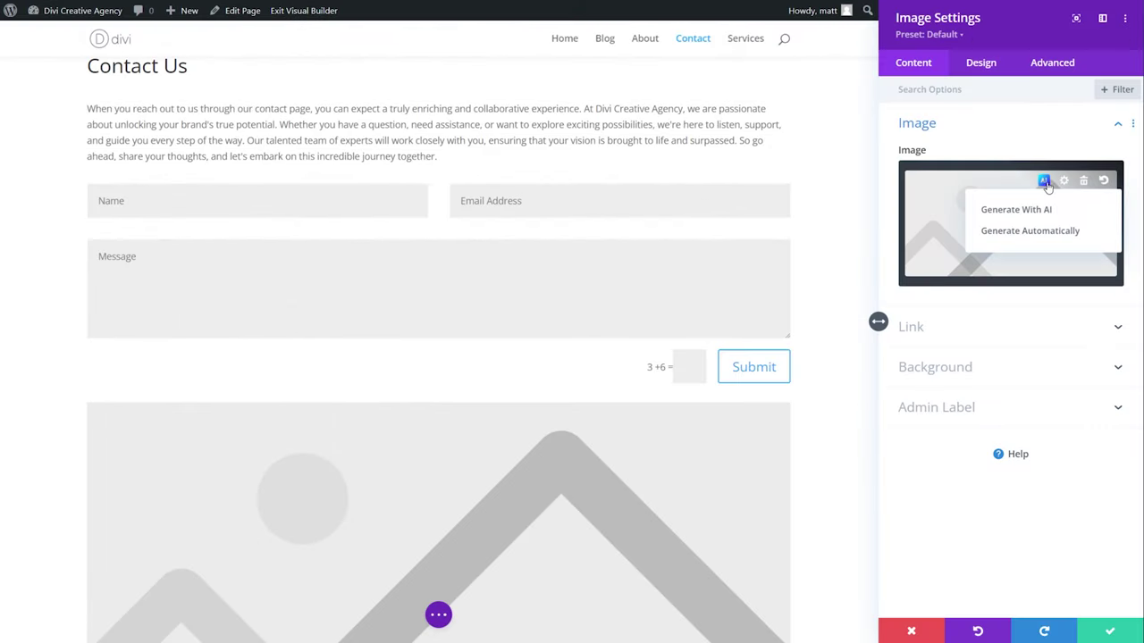
Automatically generate four office photos for the empty Contact Us image placeholder.
left_click(1030, 234)
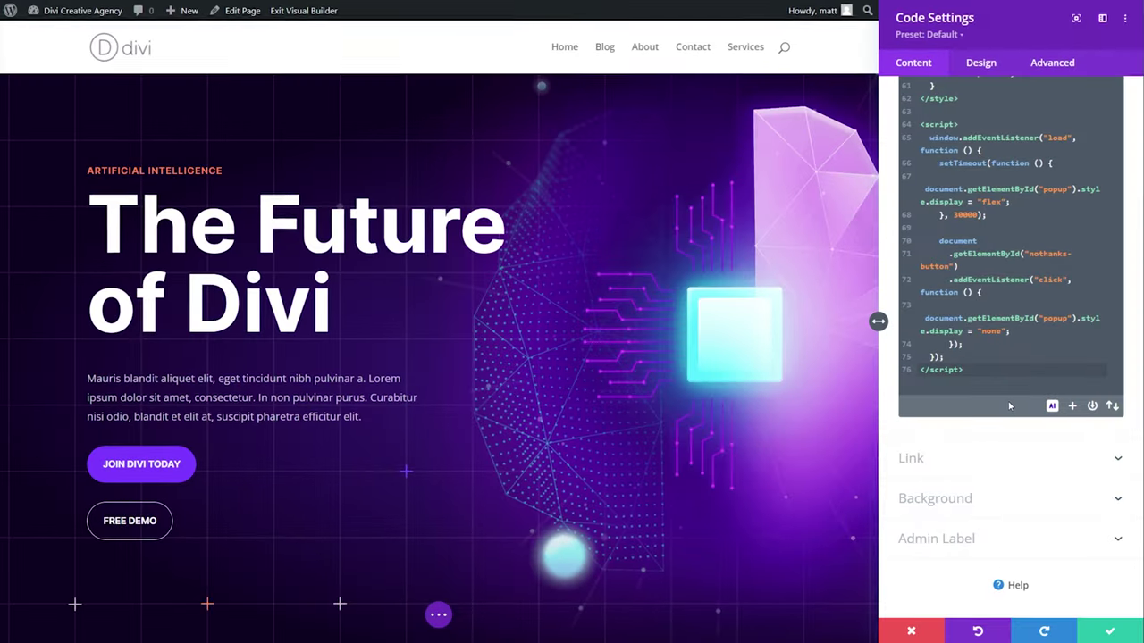
Name the popup code snippet 'Newsletter Popup' and enable Save To Divi Cloud.
left_click(1092, 406)
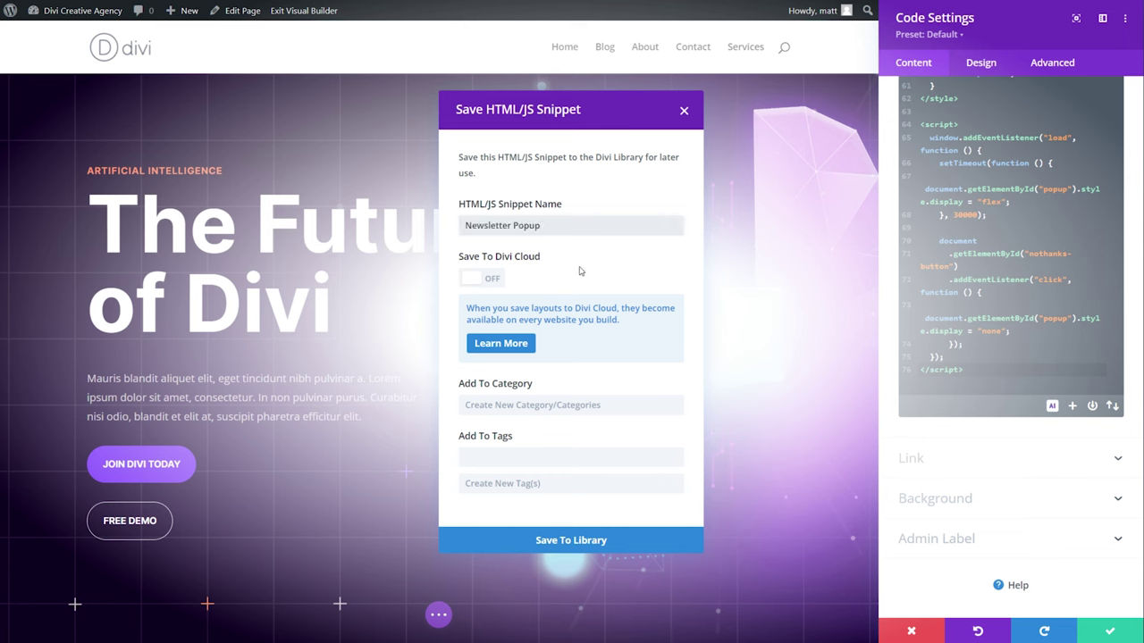
left_click(488, 280)
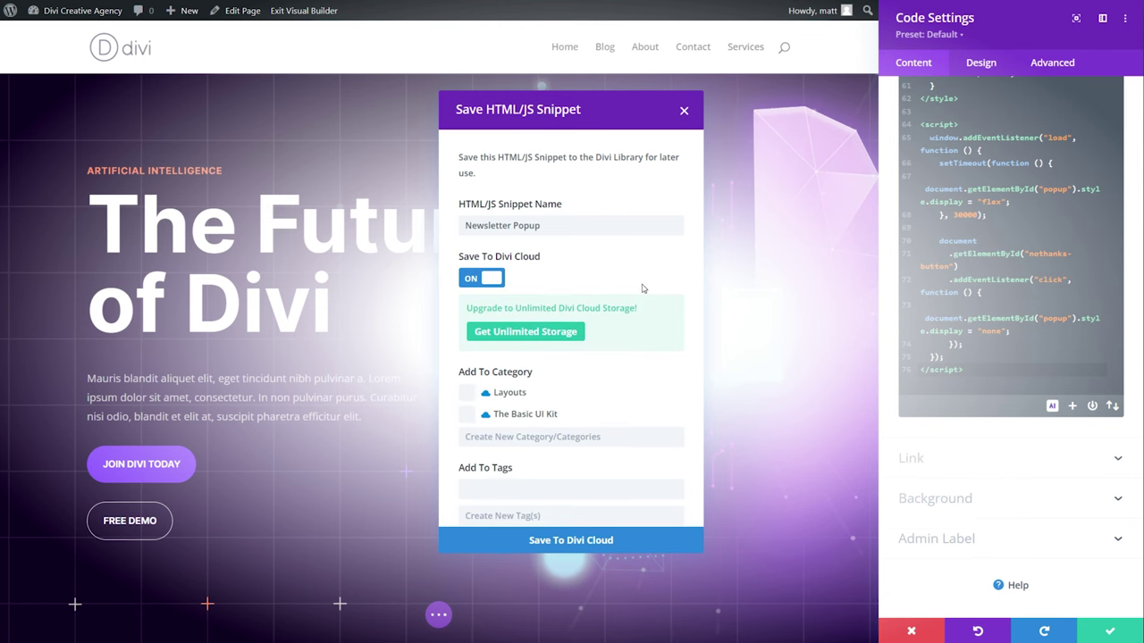
scroll(491, 324, "down", 1)
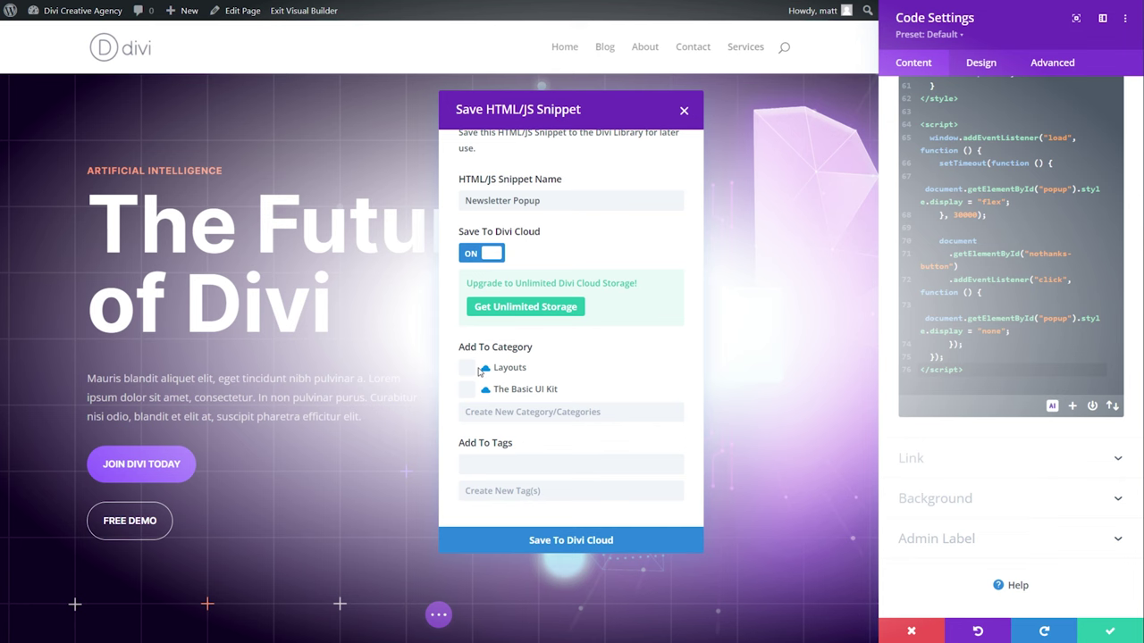
scroll(550, 427, "up", 1)
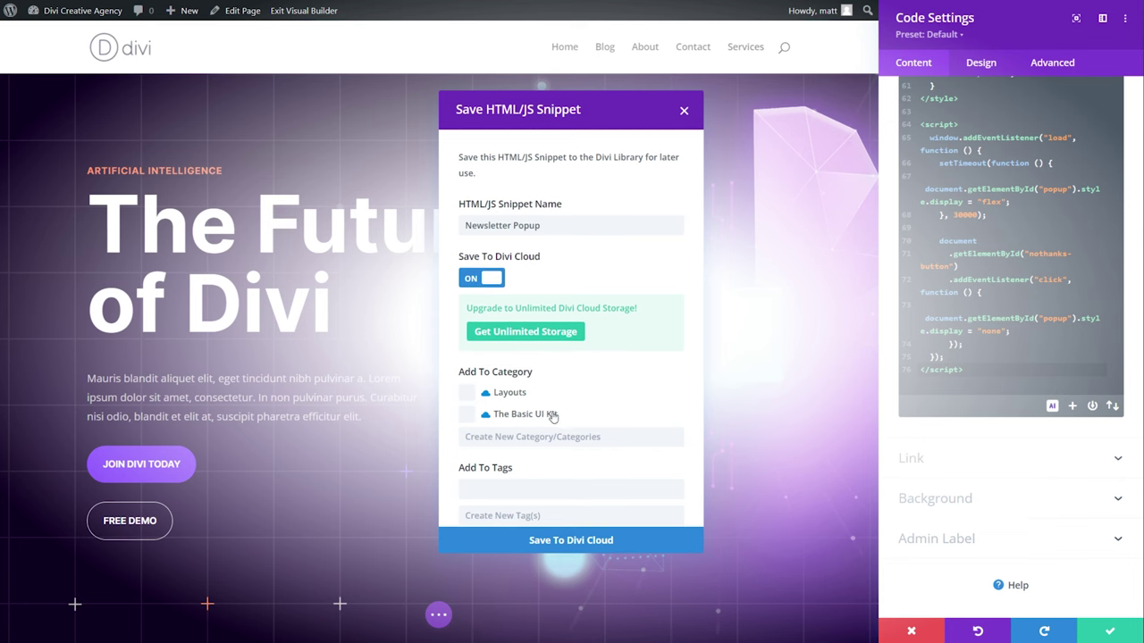